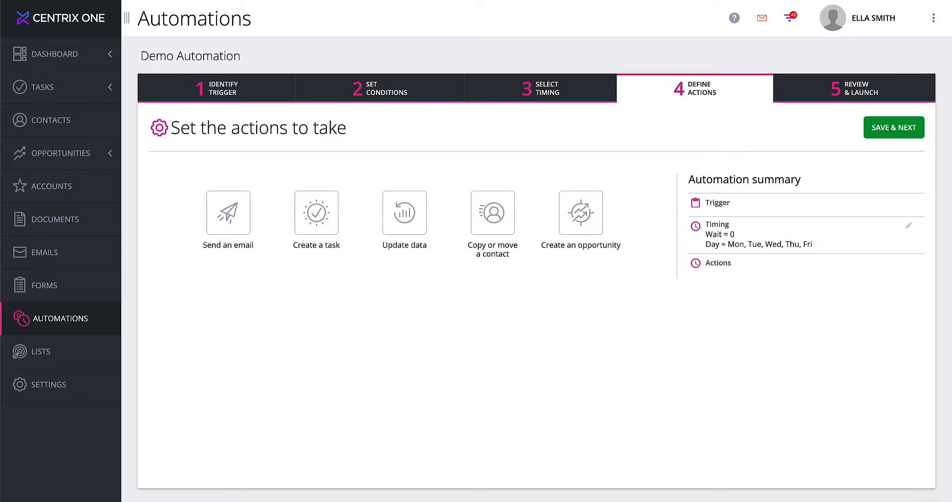
Add a 'Send an email' action to the Demo Automation.
{"action": "left_click", "coordinate": [233, 224]}
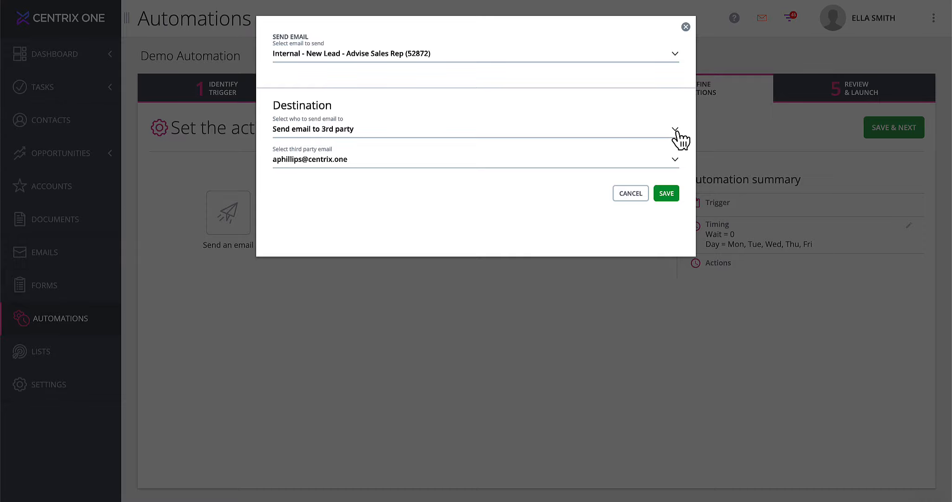
Keep 'Send email to 3rd party' and the first email, then close the dialog without saving.
{"action": "left_click", "coordinate": [680, 138]}
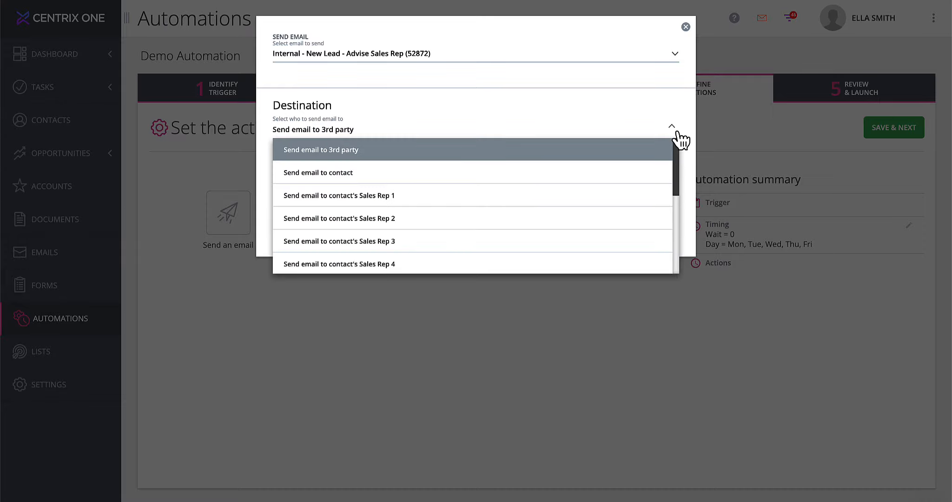
{"action": "mouse_move", "coordinate": [677, 146]}
{"action": "left_mouse_down"}
{"action": "mouse_move", "coordinate": [677, 181]}
{"action": "mouse_move", "coordinate": [682, 145]}
{"action": "left_mouse_up"}
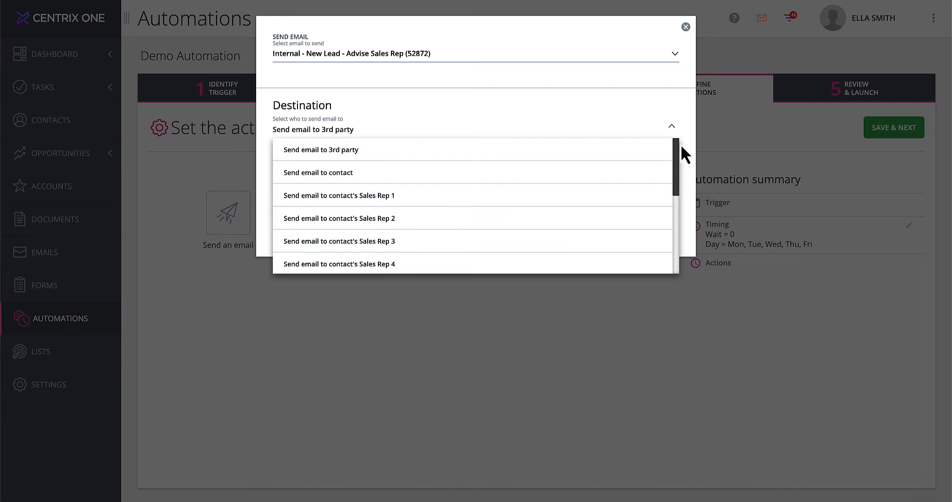
{"action": "left_click", "coordinate": [676, 134]}
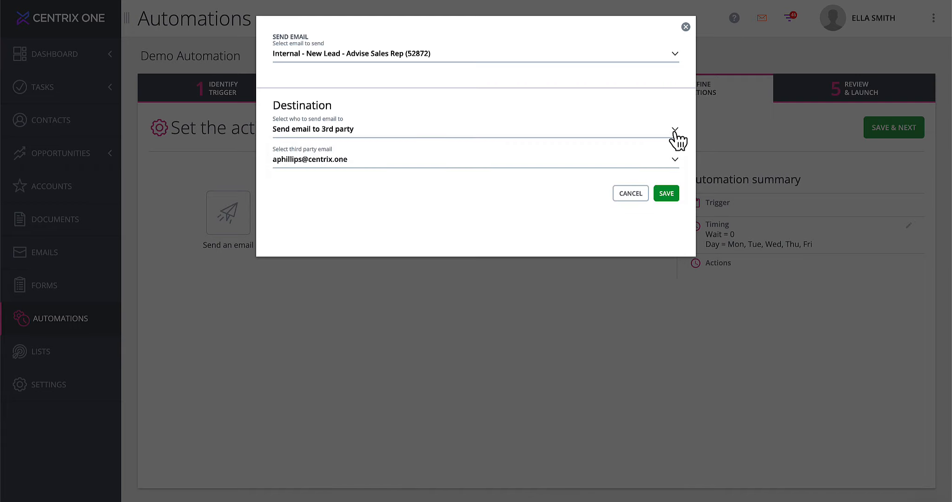
{"action": "left_click", "coordinate": [677, 56]}
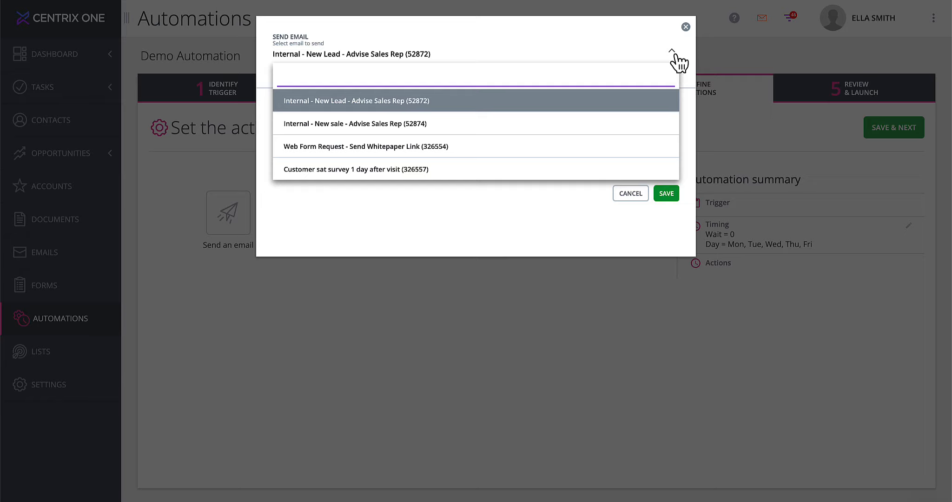
{"action": "left_click", "coordinate": [675, 54]}
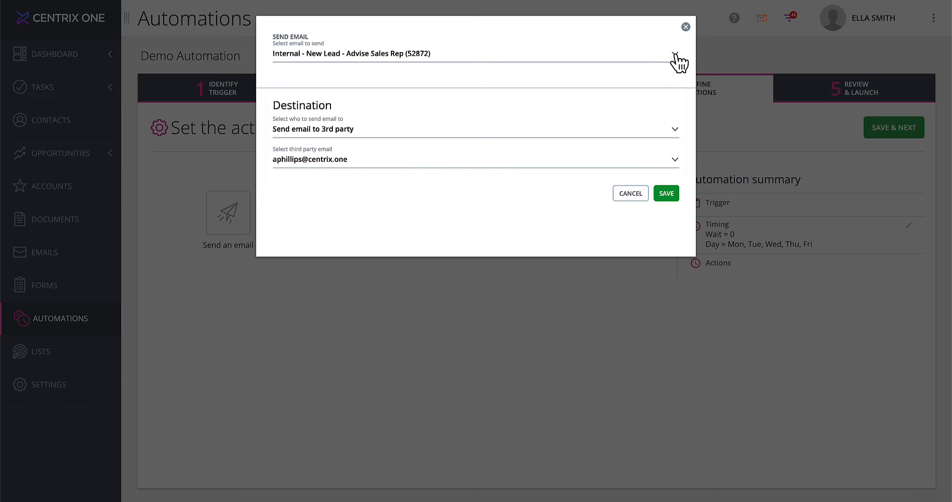
{"action": "left_click", "coordinate": [686, 27]}
Go to Emails, show the Automated Emails list and start a new email.
{"action": "left_click", "coordinate": [53, 264]}
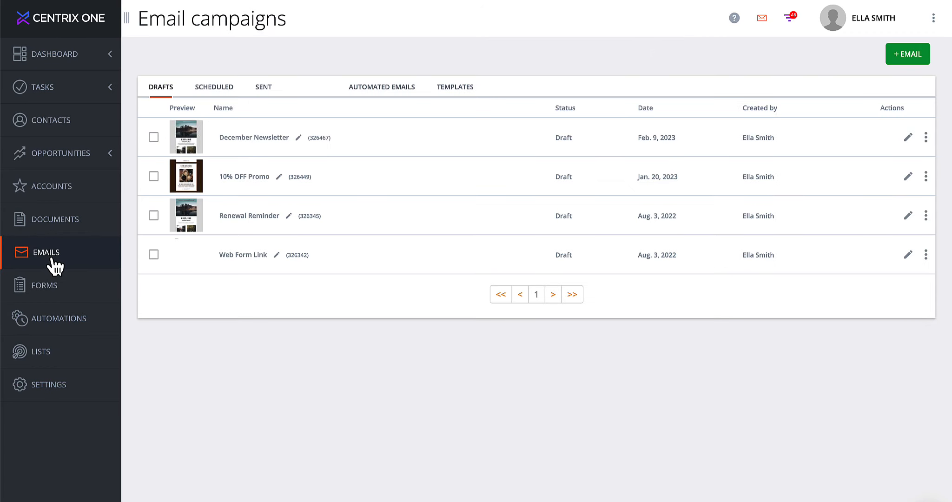
{"action": "left_click", "coordinate": [393, 93]}
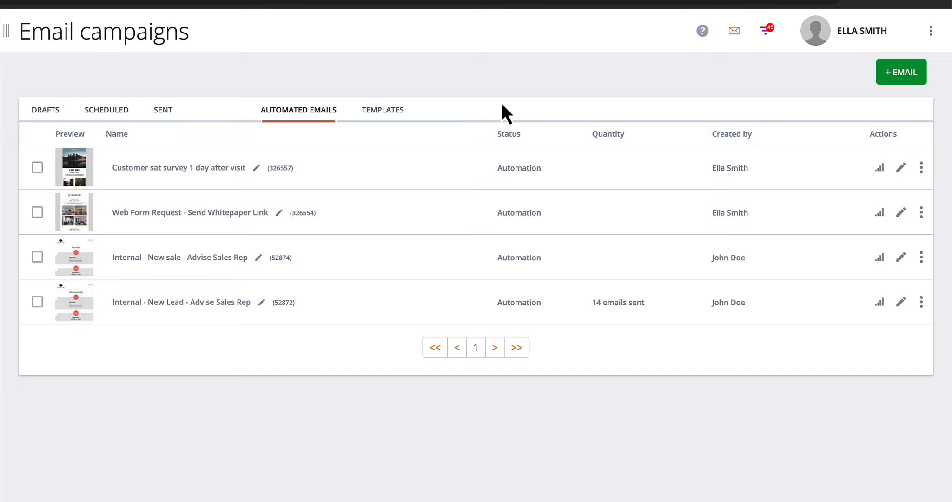
{"action": "left_click", "coordinate": [899, 74]}
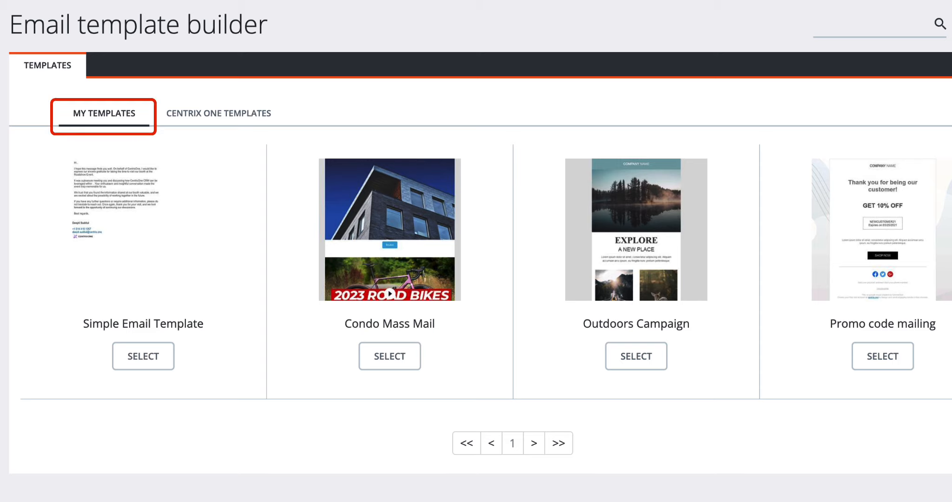
Browse both pages of Centrix One templates and select Business overview.
{"action": "left_click", "coordinate": [209, 127]}
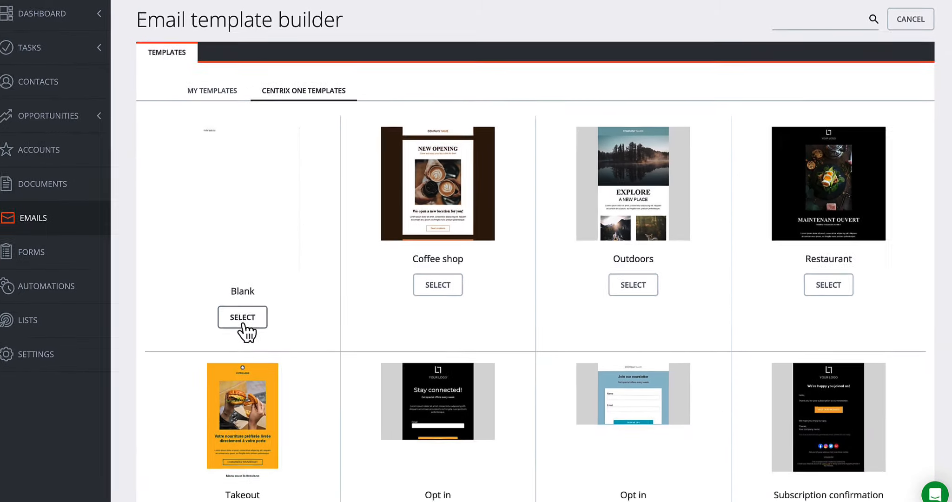
{"action": "scroll", "coordinate": [149, 414], "scroll_direction": "down", "scroll_amount": 5}
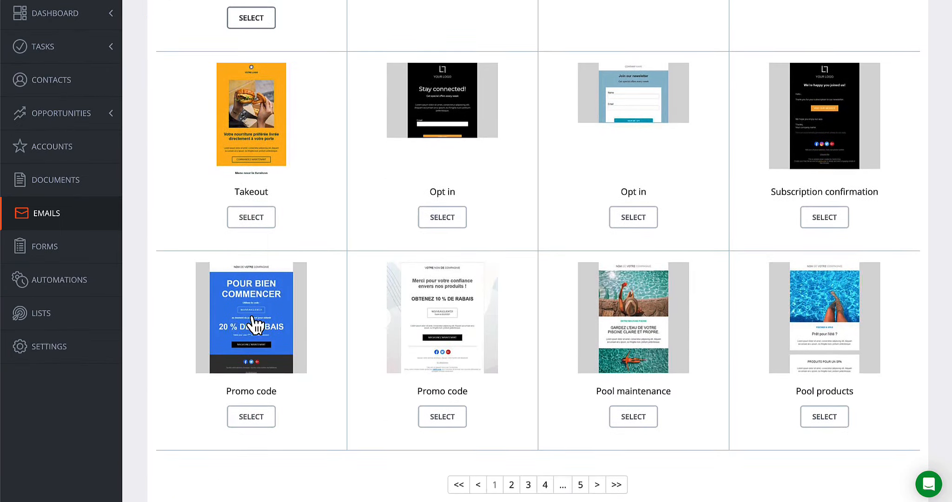
{"action": "left_click", "coordinate": [511, 484]}
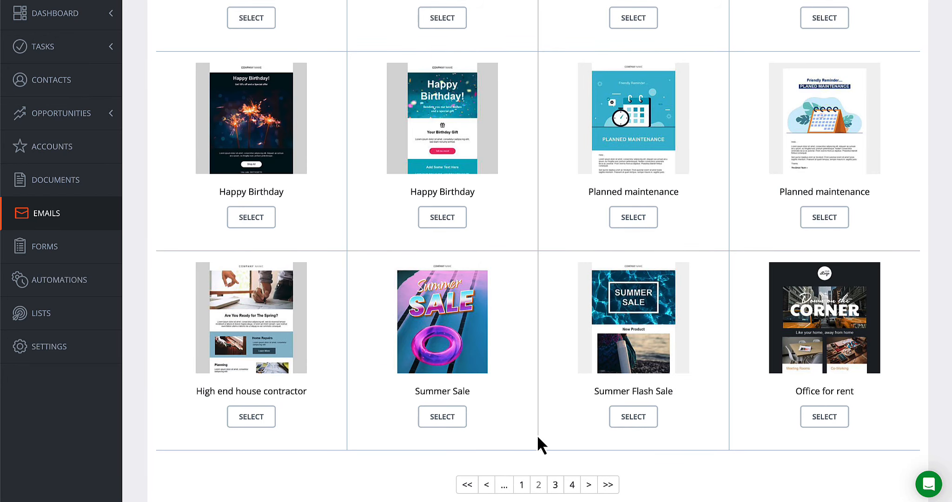
{"action": "scroll", "coordinate": [538, 439], "scroll_direction": "up", "scroll_amount": 5}
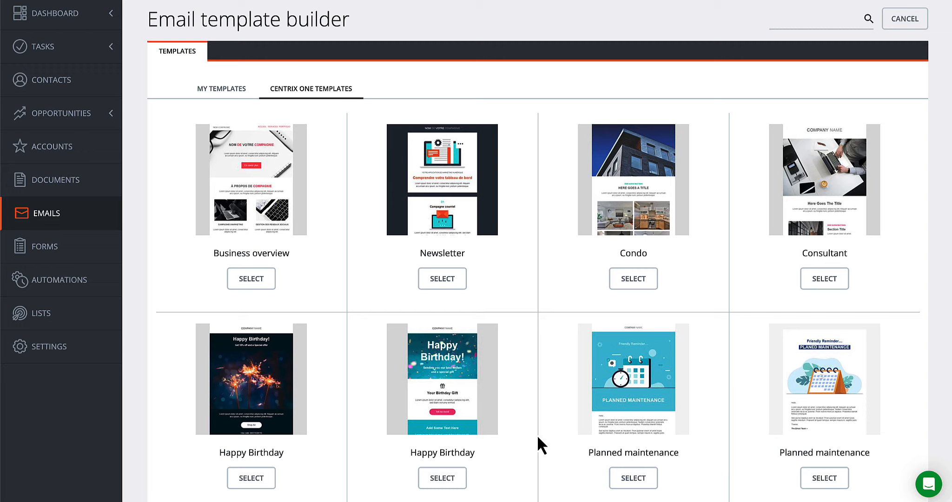
{"action": "left_click", "coordinate": [256, 289]}
Name the email 'New Contact from WebForm' and save it to open the editor.
{"action": "left_click", "coordinate": [400, 77]}
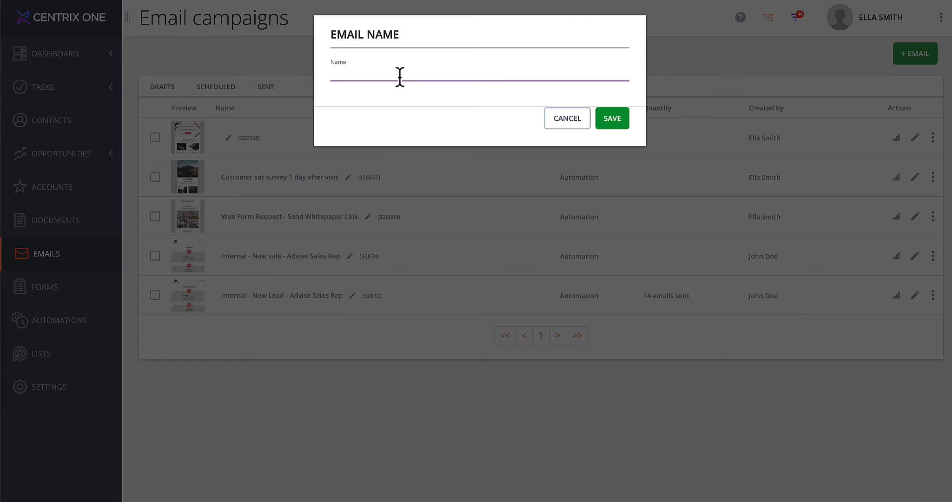
{"action": "type", "text": "New Contact from WebForm"}
{"action": "left_click", "coordinate": [614, 122]}
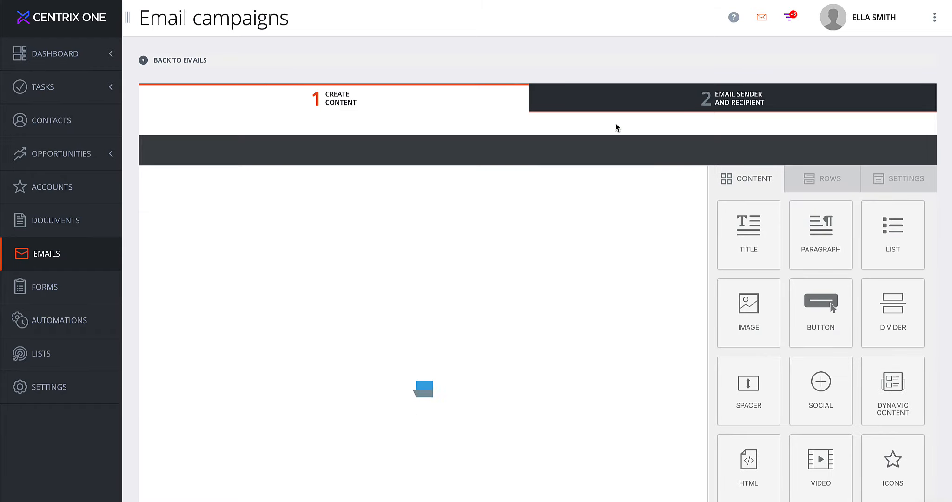
Replace the Business overview subject with 'Thank you for contacting CentrixOne!' and save the email.
{"action": "scroll", "coordinate": [616, 95], "scroll_direction": "down", "scroll_amount": 1}
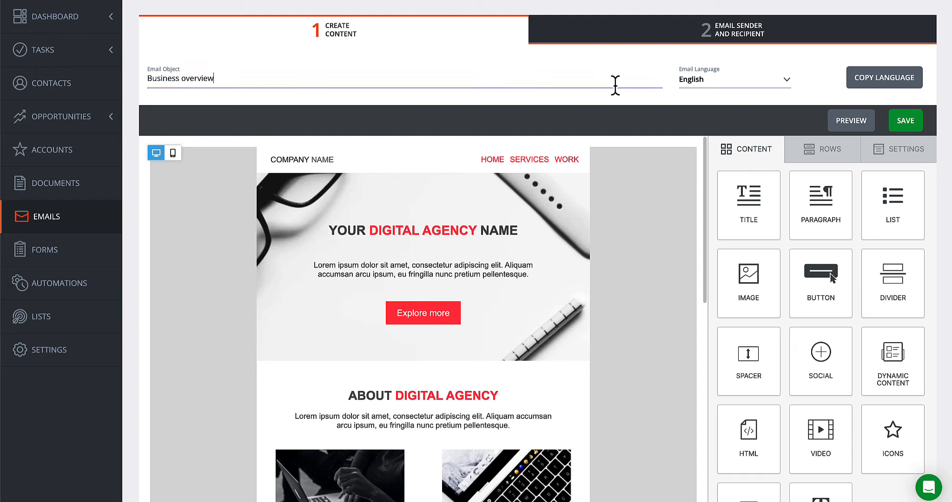
{"action": "triple_click", "coordinate": [615, 87]}
{"action": "type", "text": "Thank you for contacting CentrixOne!"}
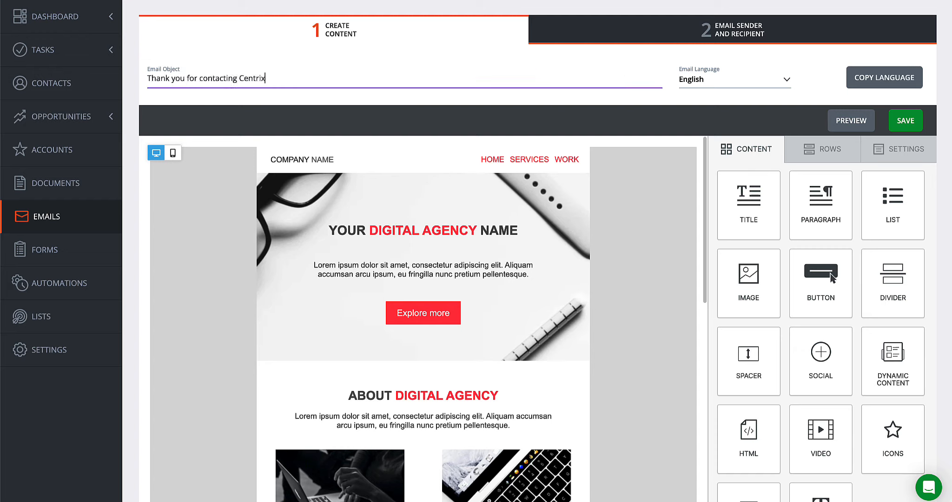
{"action": "left_click", "coordinate": [910, 129]}
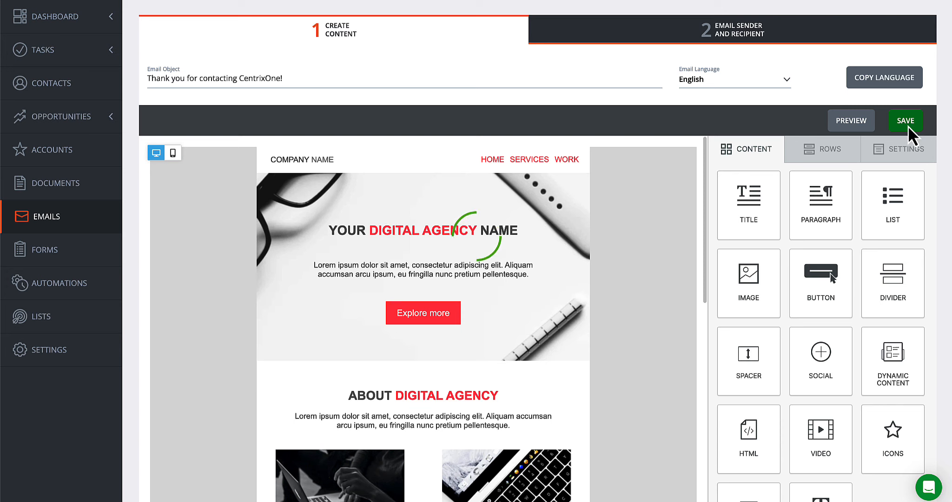
{"action": "scroll", "coordinate": [946, 137], "scroll_direction": "down", "scroll_amount": 2}
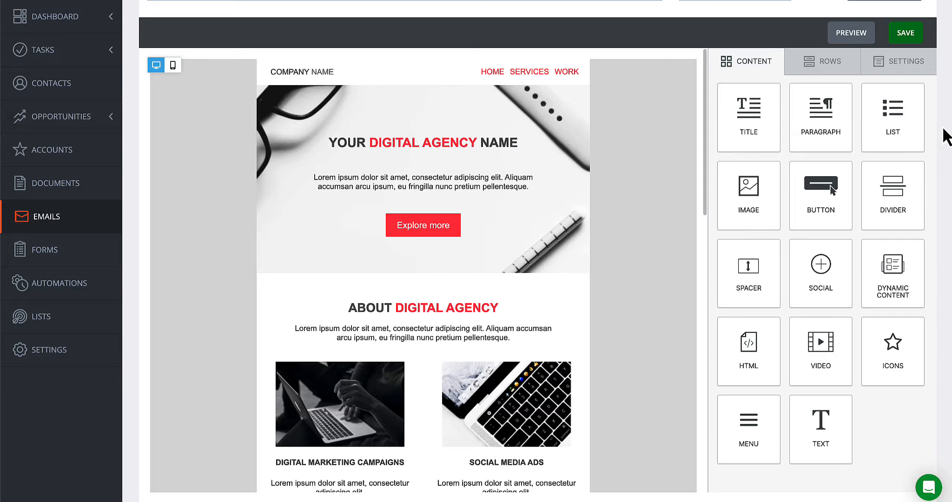
Replace the hero title with 'Hello' followed by the %%FirstName%% and %%Name%% merge tags.
{"action": "left_click", "coordinate": [423, 146]}
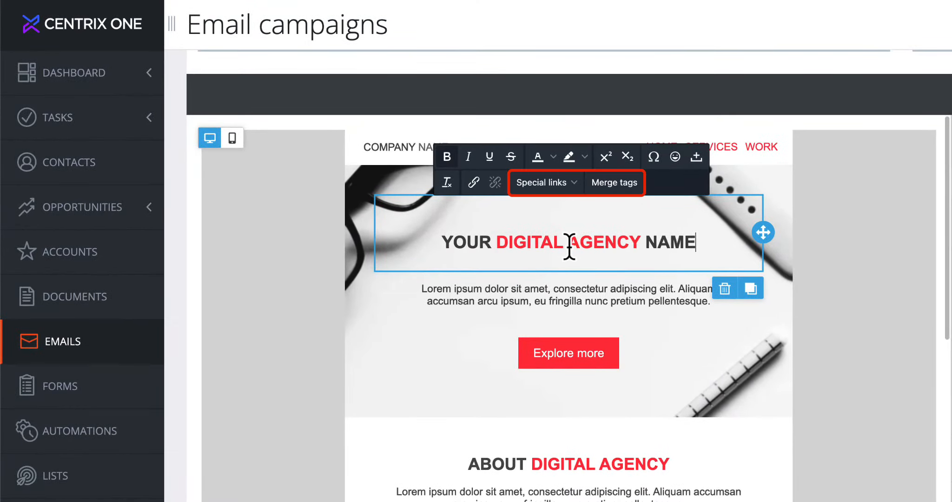
{"action": "key", "text": "ctrl+a"}
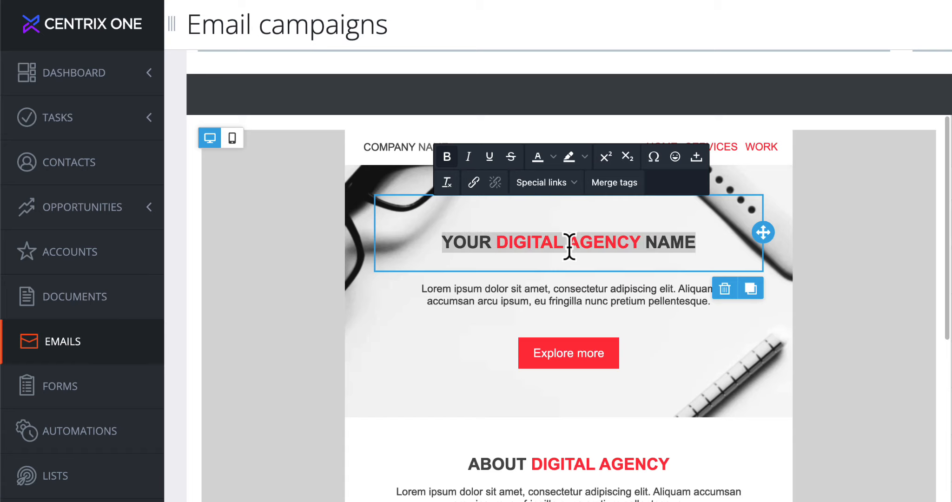
{"action": "key", "text": "BackSpace"}
{"action": "type", "text": "Hello"}
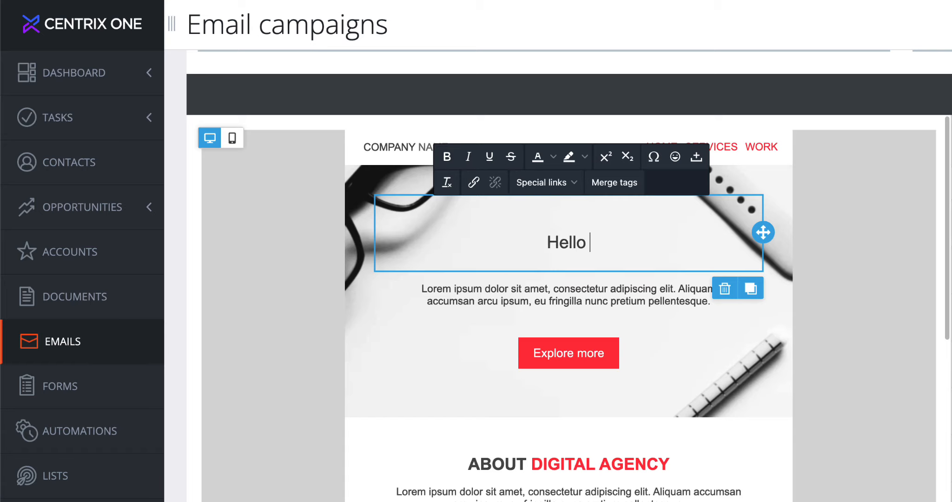
{"action": "left_click", "coordinate": [616, 183]}
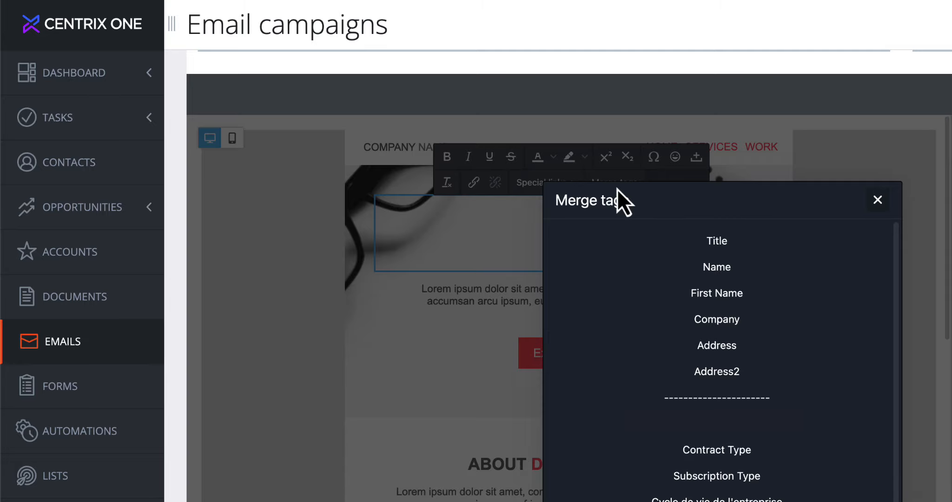
{"action": "left_click", "coordinate": [722, 296]}
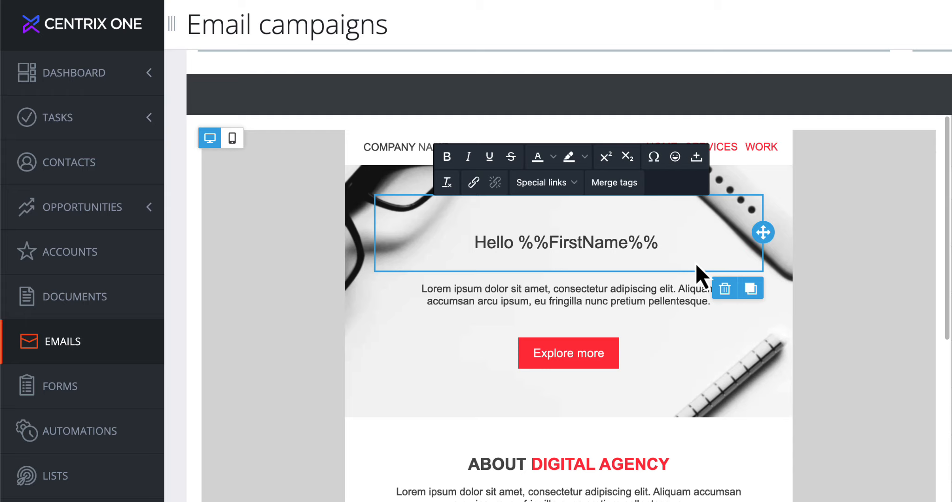
{"action": "left_click", "coordinate": [615, 182]}
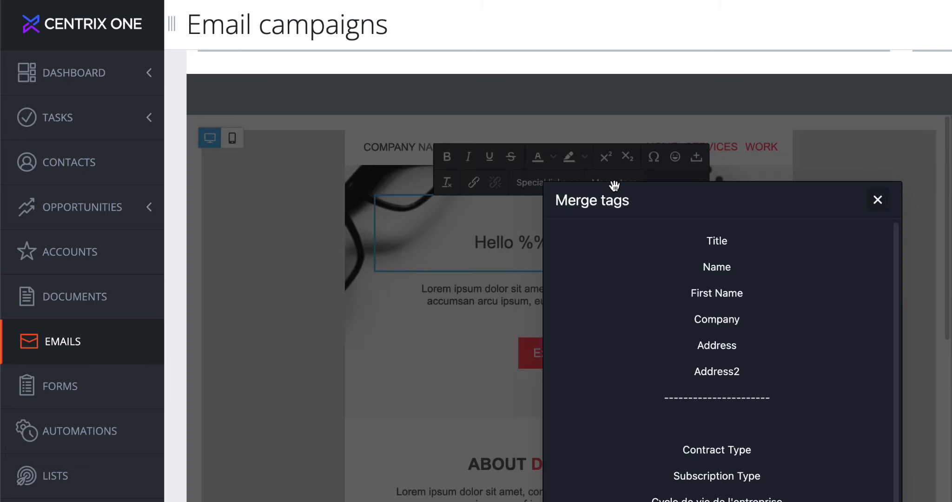
{"action": "left_click", "coordinate": [720, 273]}
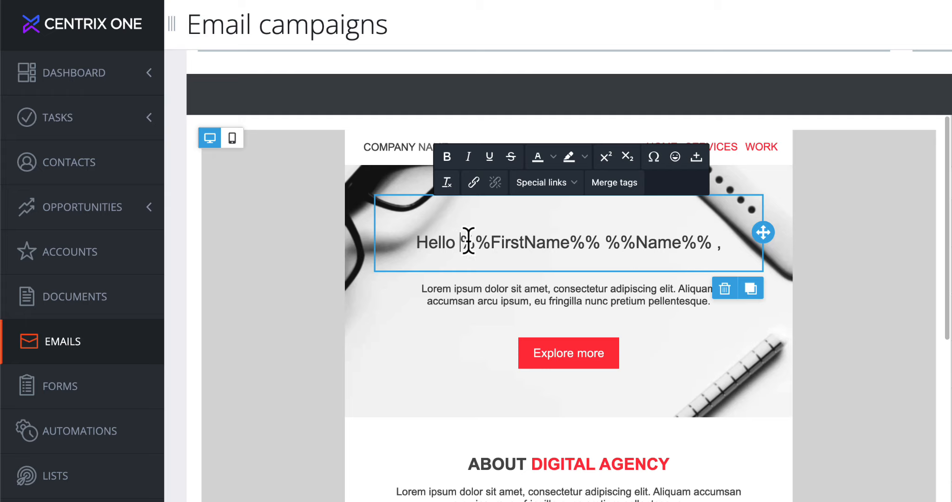
Bold the %%FirstName%% tag and review the custom fields in the merge tags list.
{"action": "left_click_drag", "start_coordinate": [461, 242], "coordinate": [595, 237]}
{"action": "key", "text": "ctrl+b"}
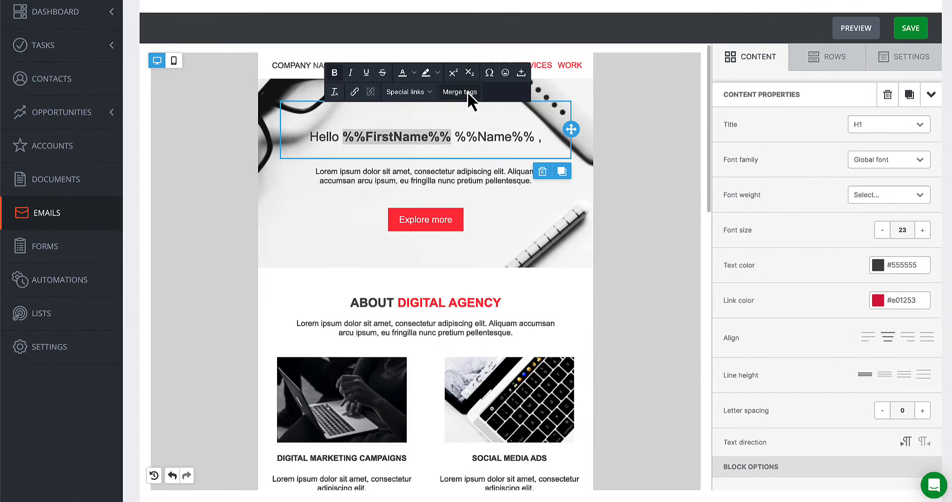
{"action": "left_click", "coordinate": [615, 182]}
{"action": "scroll", "coordinate": [672, 223], "scroll_direction": "down", "scroll_amount": 2}
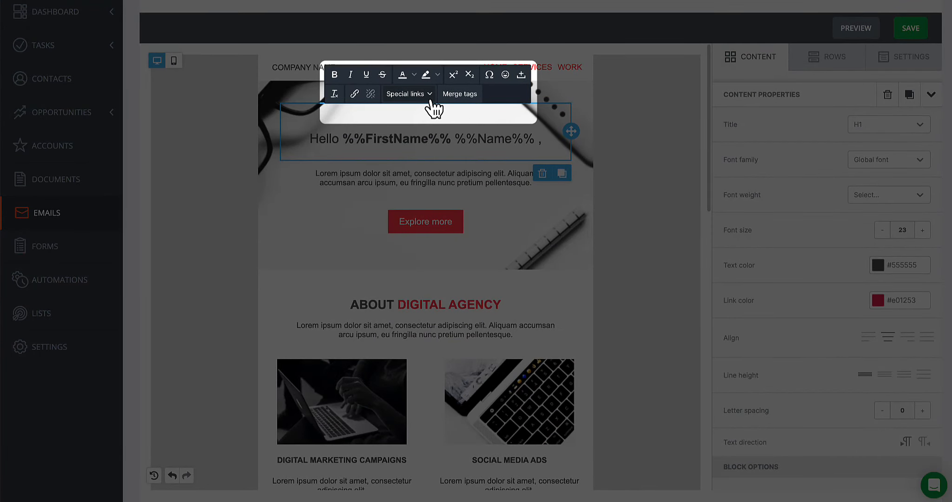
Turn the Unsubscribe text into a special Unsubscribe link.
{"action": "left_click", "coordinate": [430, 99]}
{"action": "mouse_move", "coordinate": [434, 115]}
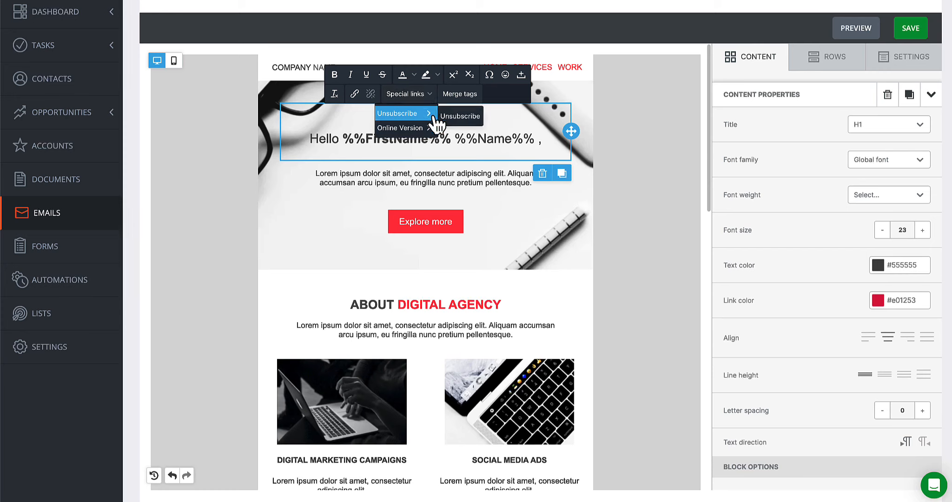
{"action": "mouse_move", "coordinate": [438, 133]}
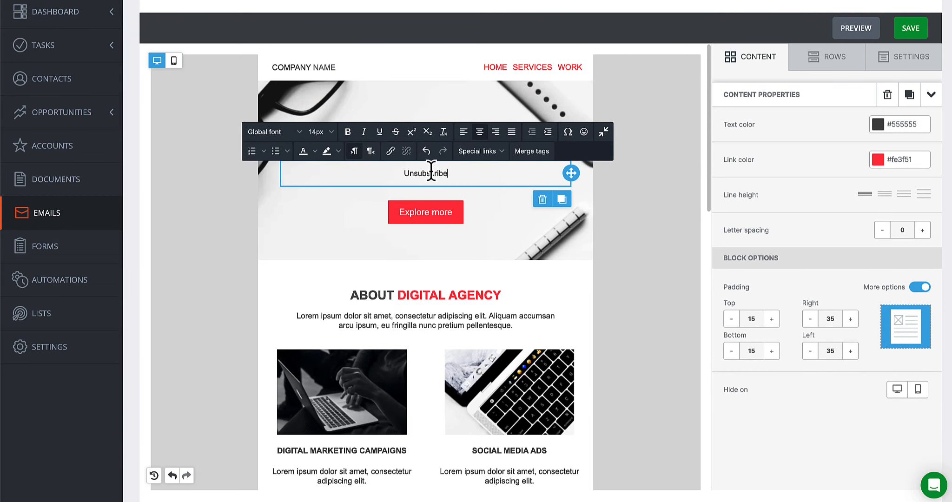
{"action": "left_click", "coordinate": [481, 151]}
{"action": "mouse_move", "coordinate": [491, 171]}
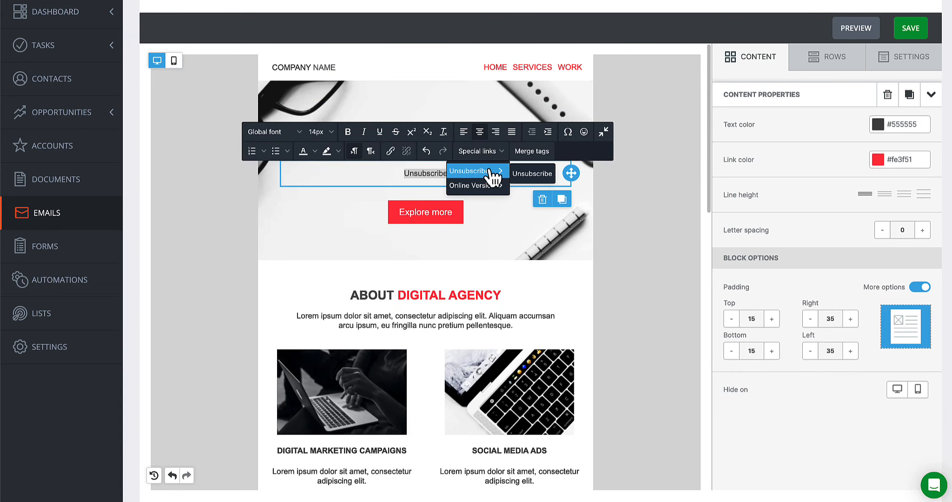
{"action": "left_click", "coordinate": [532, 173]}
Add a 'View in Web Browser' line below it, link it to the web version, then unlink it.
{"action": "key", "text": "Return"}
{"action": "type", "text": "View in Web Browser"}
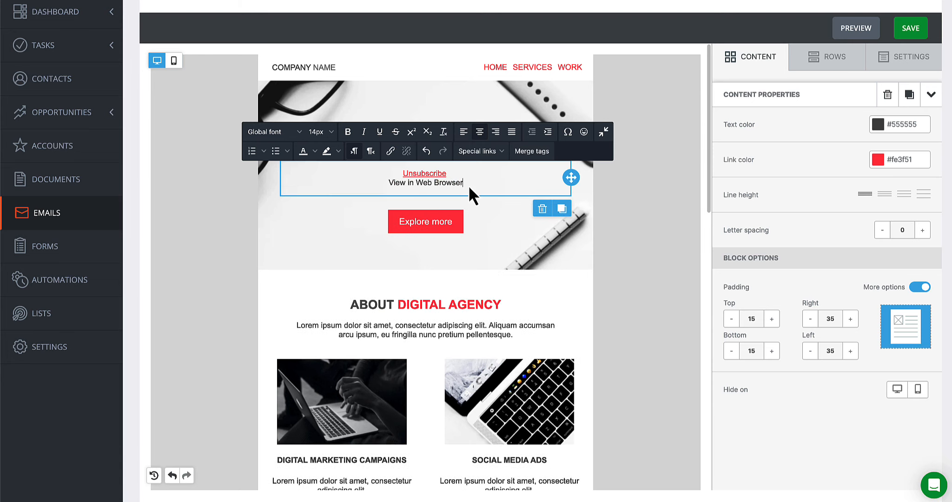
{"action": "left_click_drag", "start_coordinate": [468, 185], "coordinate": [388, 183]}
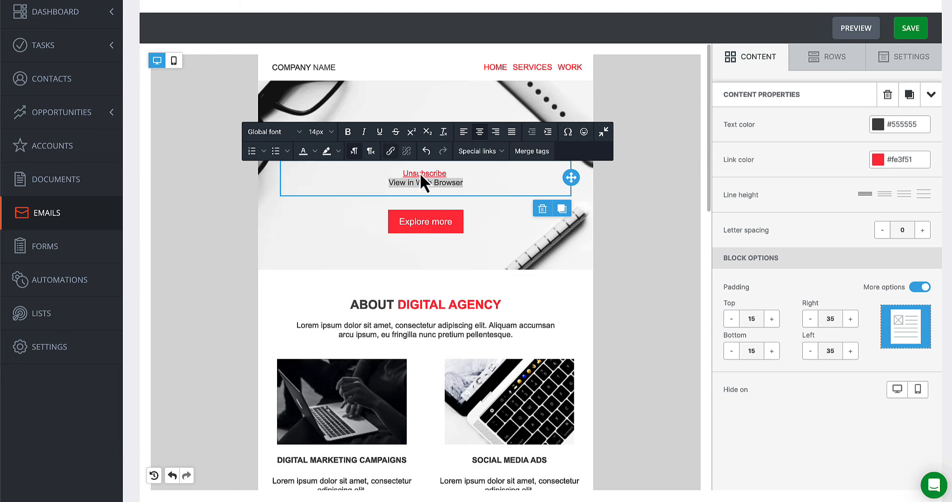
{"action": "left_click", "coordinate": [481, 151]}
{"action": "mouse_move", "coordinate": [489, 186]}
{"action": "left_click", "coordinate": [535, 189]}
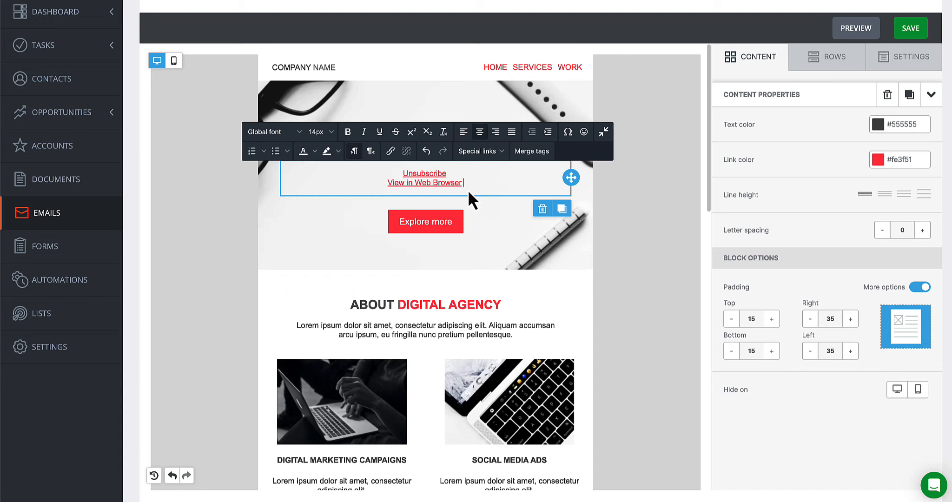
{"action": "left_click_drag", "start_coordinate": [464, 182], "coordinate": [389, 179]}
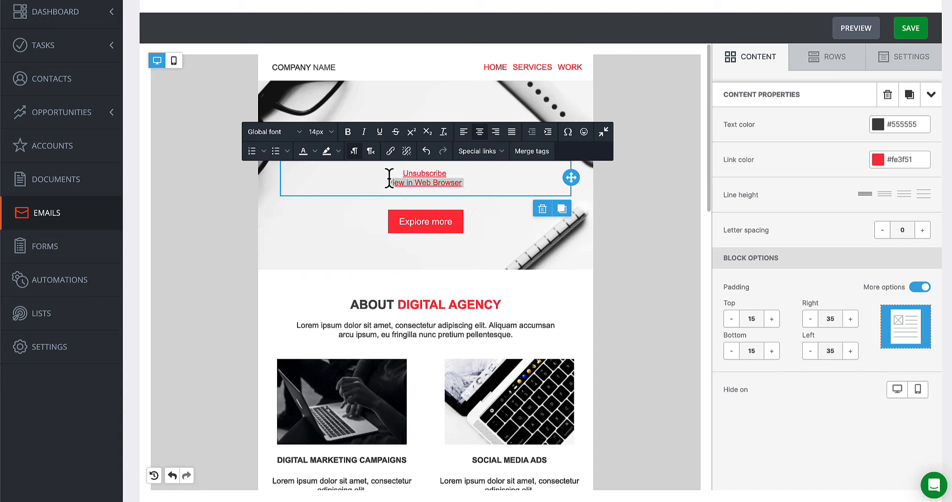
{"action": "left_click", "coordinate": [406, 155]}
Inspect the Insert link types without adding one, then start a 'View our Website' line.
{"action": "left_click", "coordinate": [480, 185]}
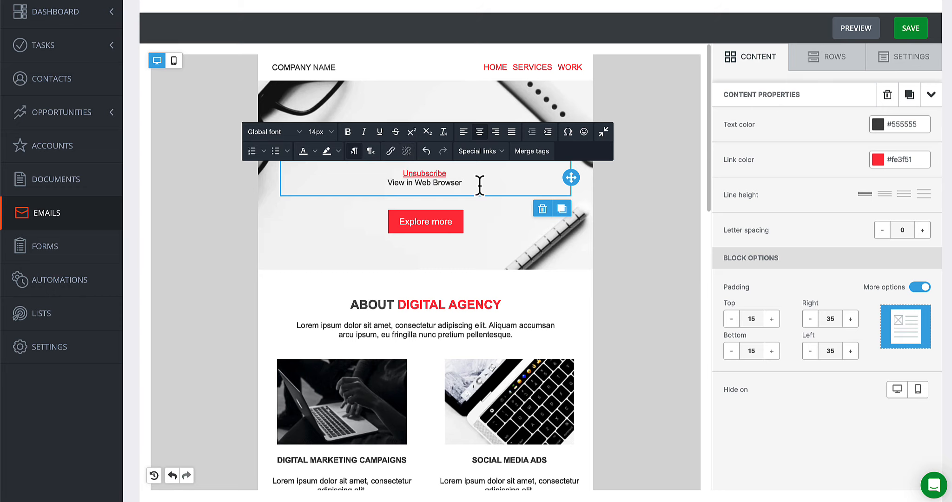
{"action": "left_click", "coordinate": [396, 156]}
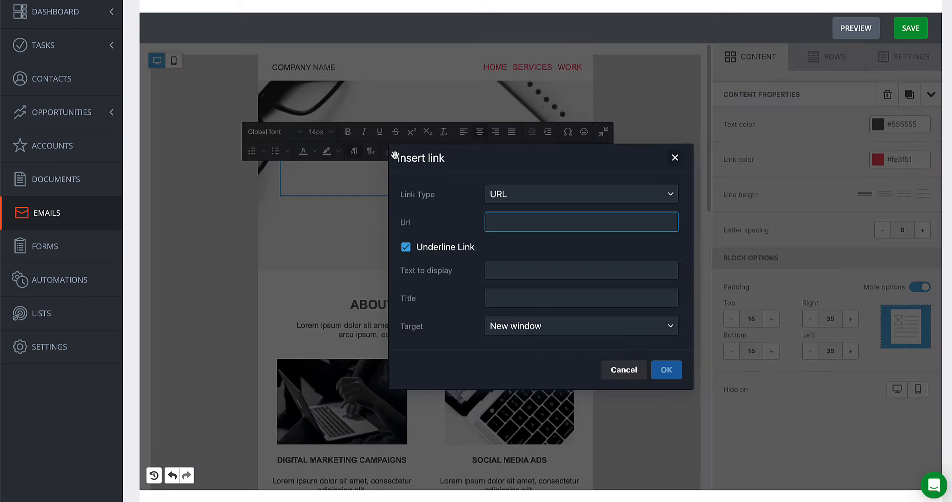
{"action": "left_click", "coordinate": [531, 192]}
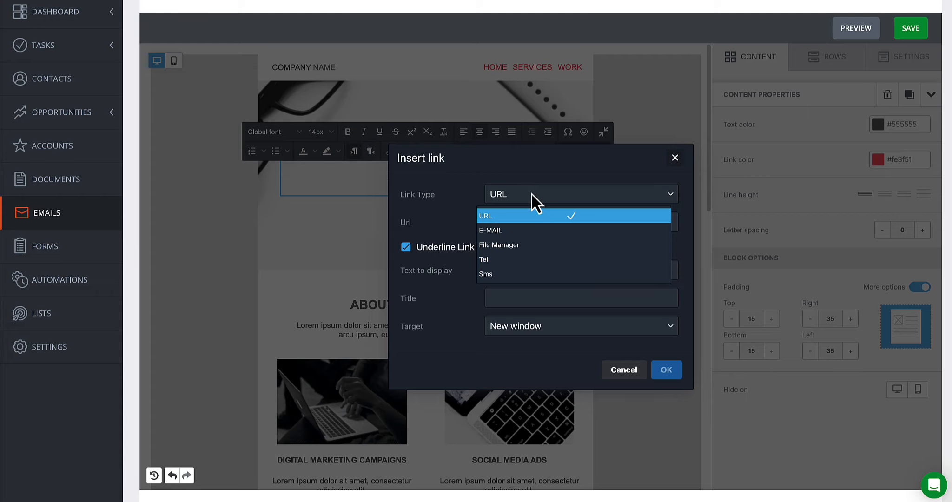
{"action": "left_click", "coordinate": [609, 372]}
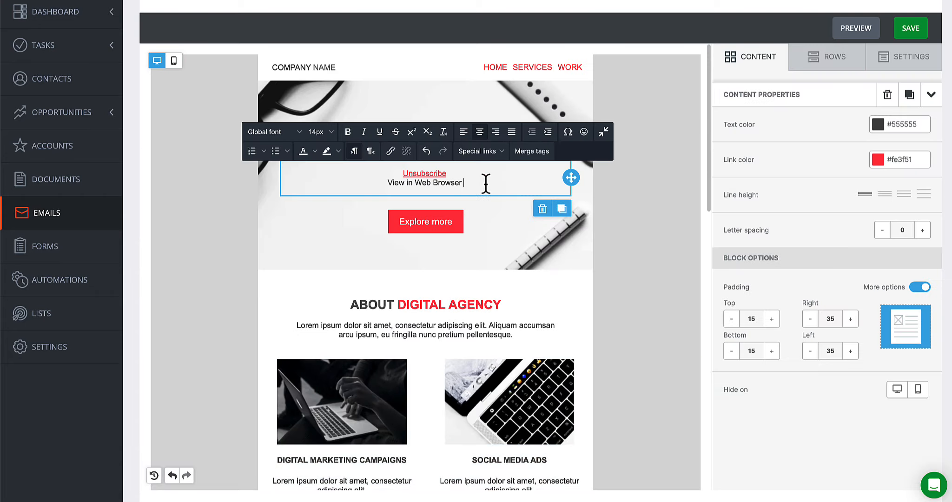
{"action": "key", "text": "Return"}
{"action": "key", "text": "Return"}
{"action": "type", "text": "View our W"}
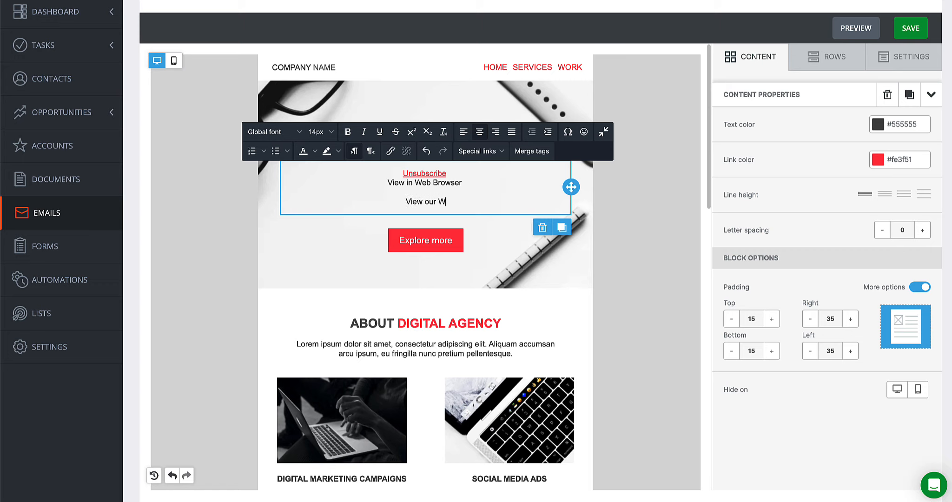
{"action": "type", "text": "ebsite"}
{"action": "left_click_drag", "start_coordinate": [457, 202], "coordinate": [394, 201]}
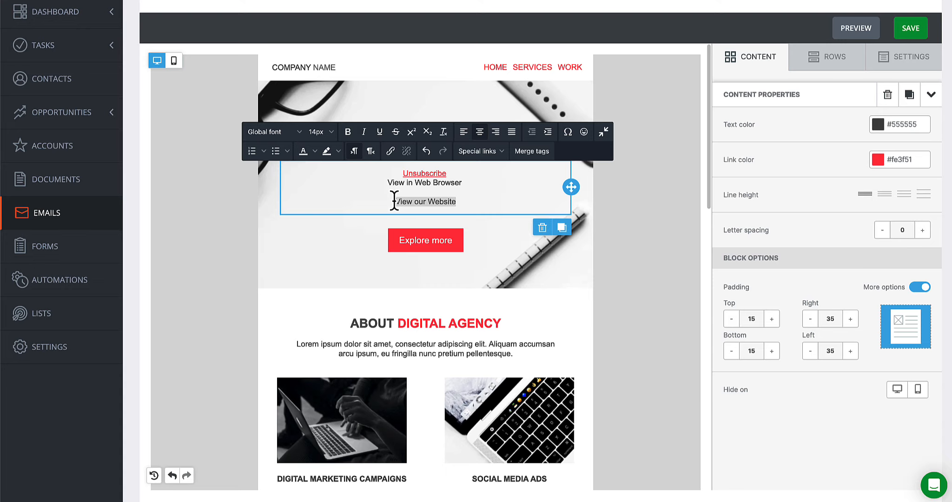
{"action": "left_click", "coordinate": [392, 151]}
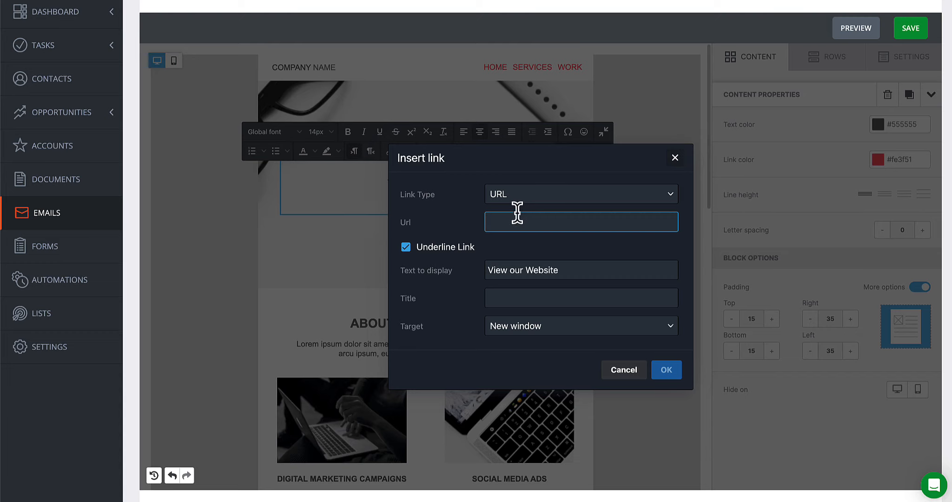
{"action": "type", "text": "www.centrix.one"}
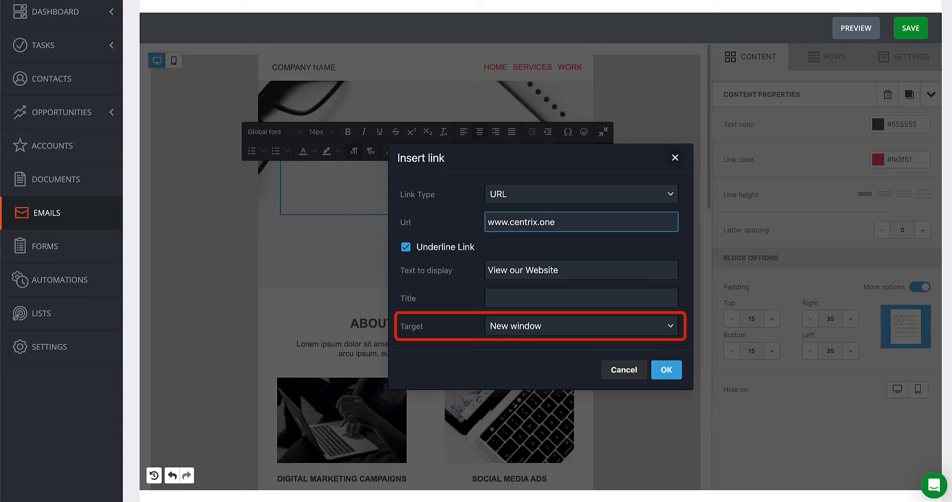
{"action": "left_click", "coordinate": [671, 372]}
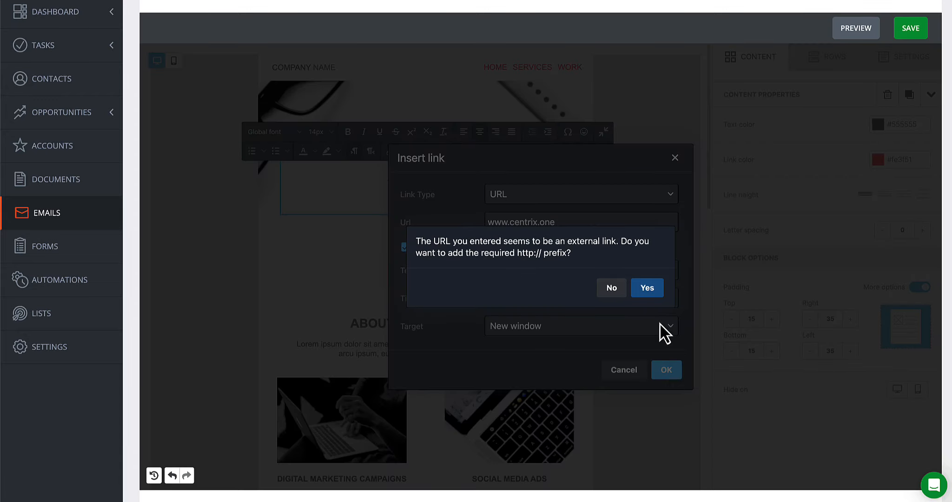
{"action": "left_click", "coordinate": [647, 288]}
Add an 'Email Us' line and make it an e-mail link.
{"action": "key", "text": "Return"}
{"action": "key", "text": "Return"}
{"action": "type", "text": "Email Us"}
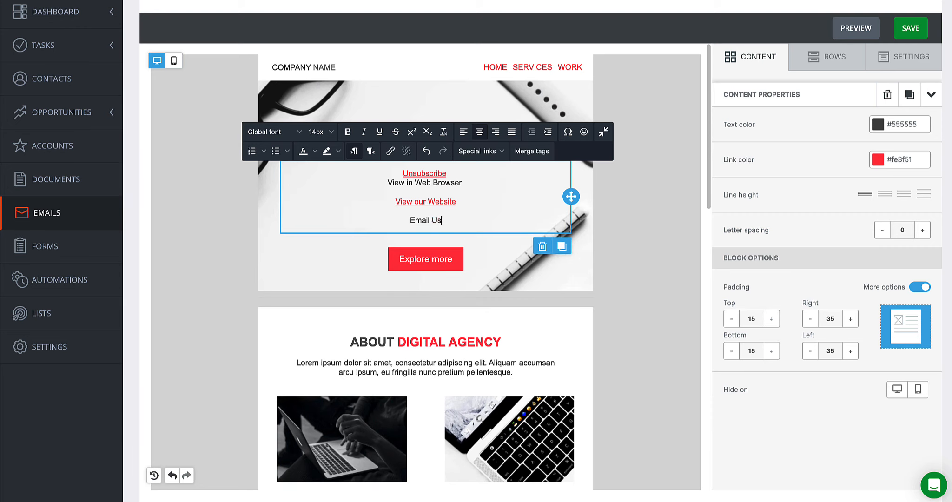
{"action": "left_click_drag", "start_coordinate": [447, 221], "coordinate": [404, 220]}
{"action": "left_click", "coordinate": [390, 151]}
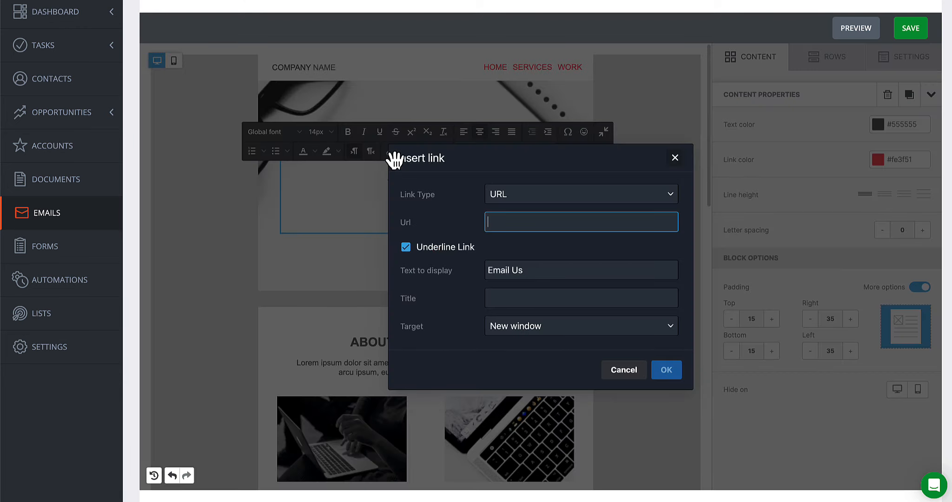
{"action": "left_click", "coordinate": [506, 200]}
{"action": "left_click", "coordinate": [501, 230]}
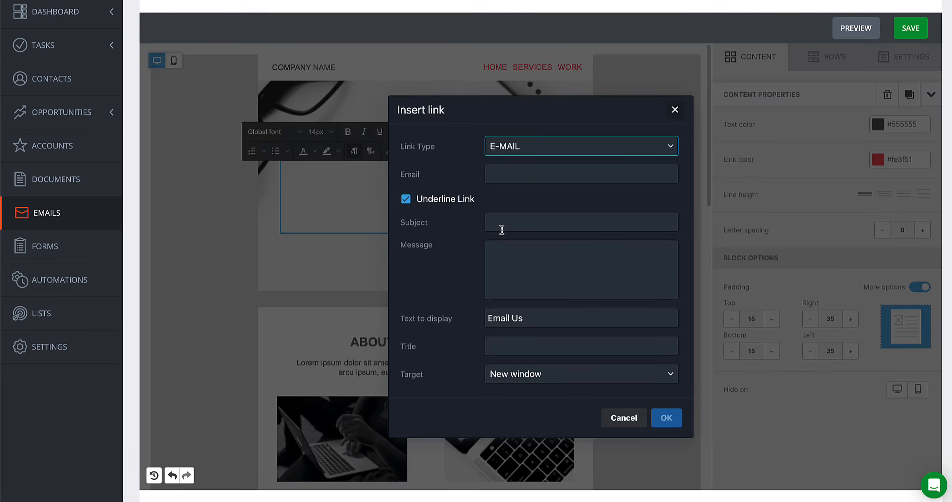
Fill in the support e-mail address, subject 'Support Request' and message 'Hello CentrixOne Team,'.
{"action": "left_click", "coordinate": [504, 174]}
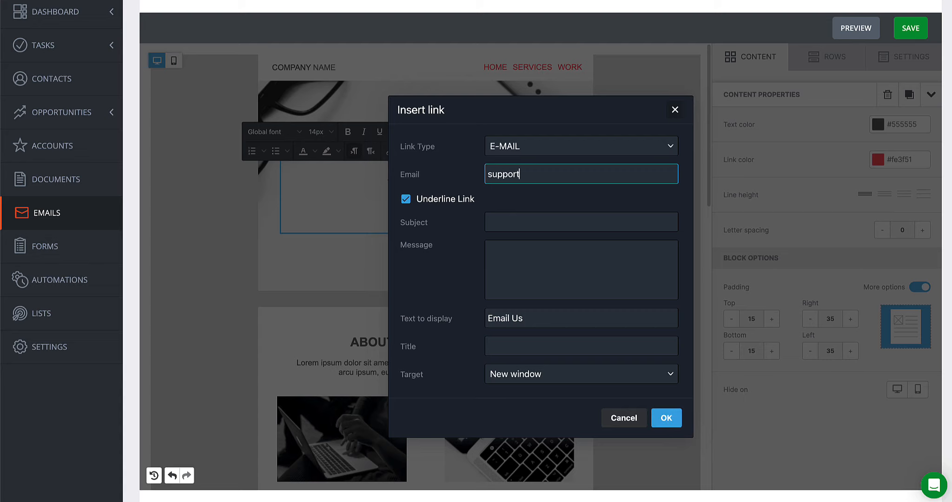
{"action": "left_click", "coordinate": [500, 220]}
{"action": "type", "text": "Support Request"}
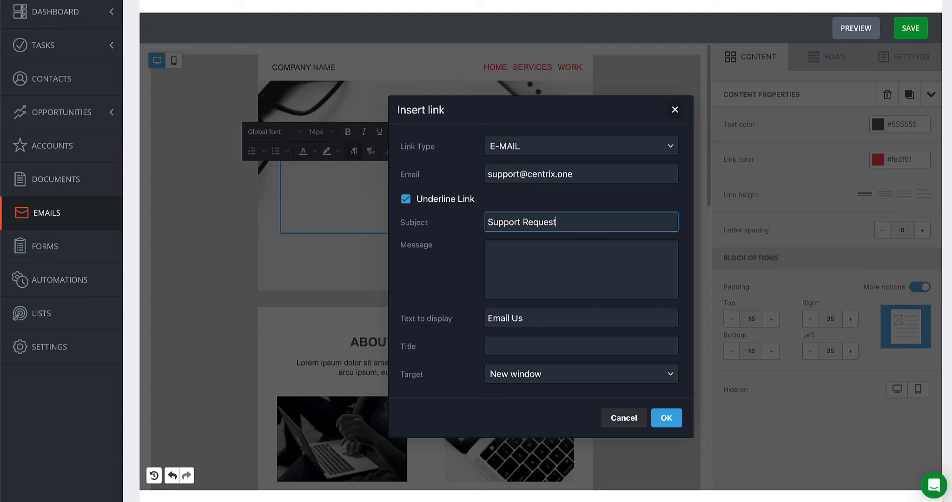
{"action": "left_click", "coordinate": [510, 249]}
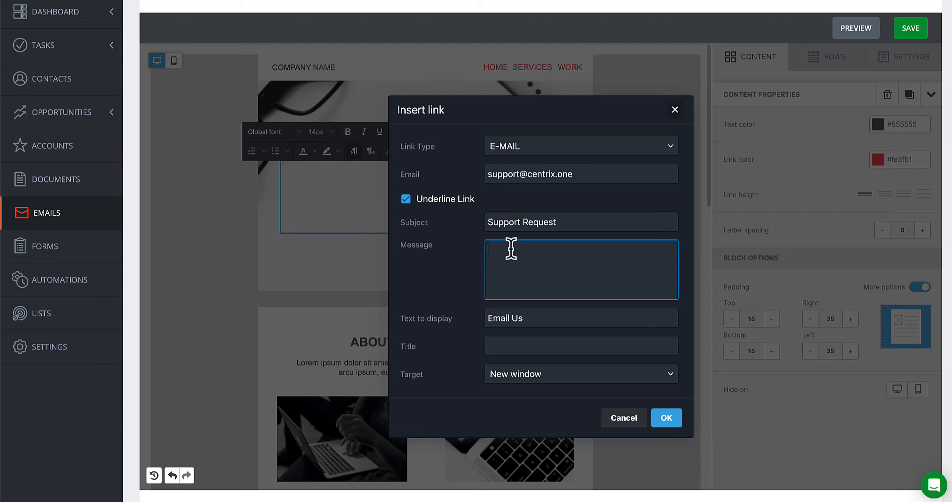
{"action": "type", "text": "Hello CentrixOne Team,"}
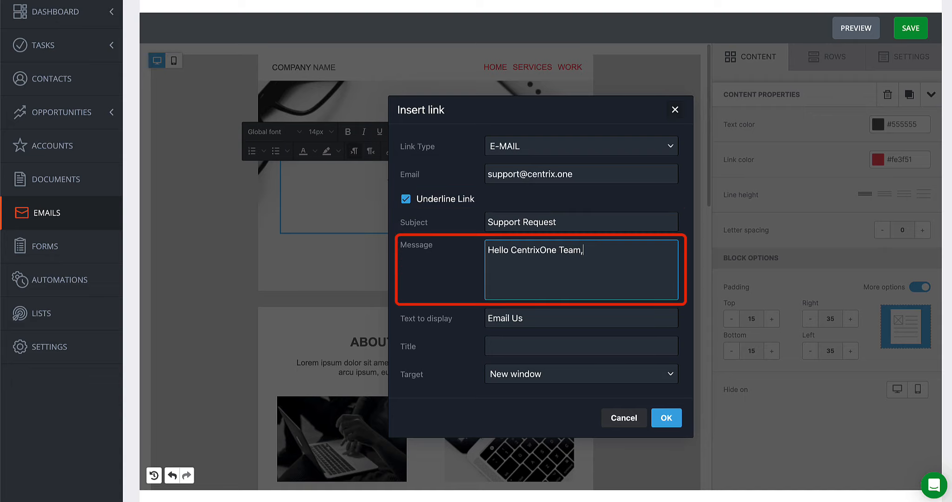
Add a Call Us line as a Tel link to the company phone number, then start typing Download Whitepaper below.
{"action": "left_click", "coordinate": [667, 418]}
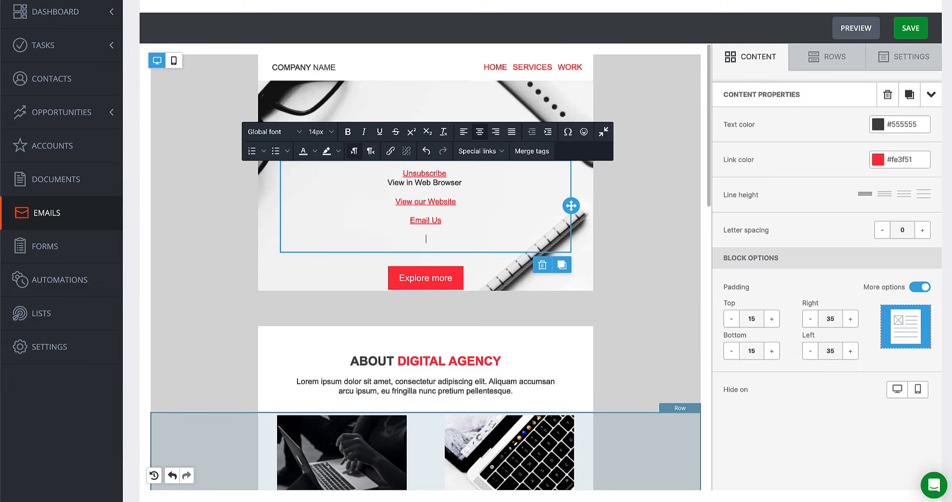
{"action": "type", "text": "Call Us"}
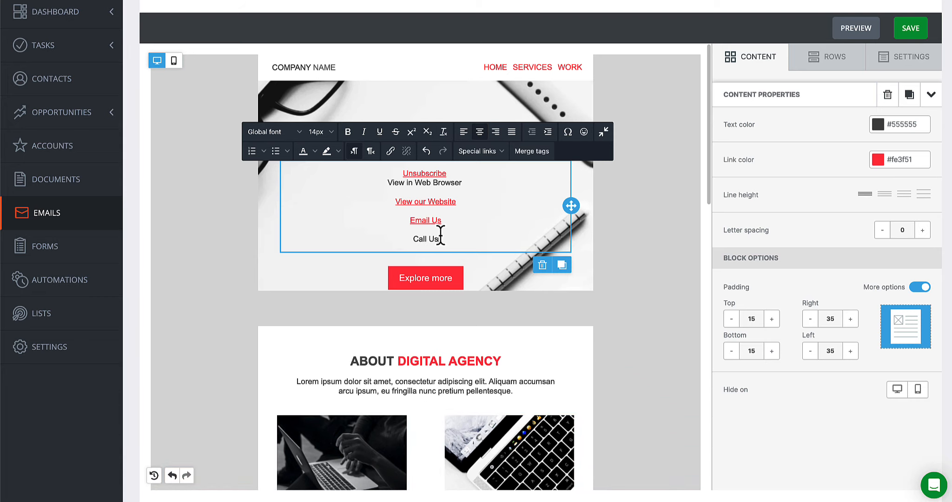
{"action": "left_click_drag", "start_coordinate": [440, 235], "coordinate": [409, 236]}
{"action": "left_click", "coordinate": [390, 151]}
{"action": "left_click", "coordinate": [521, 201]}
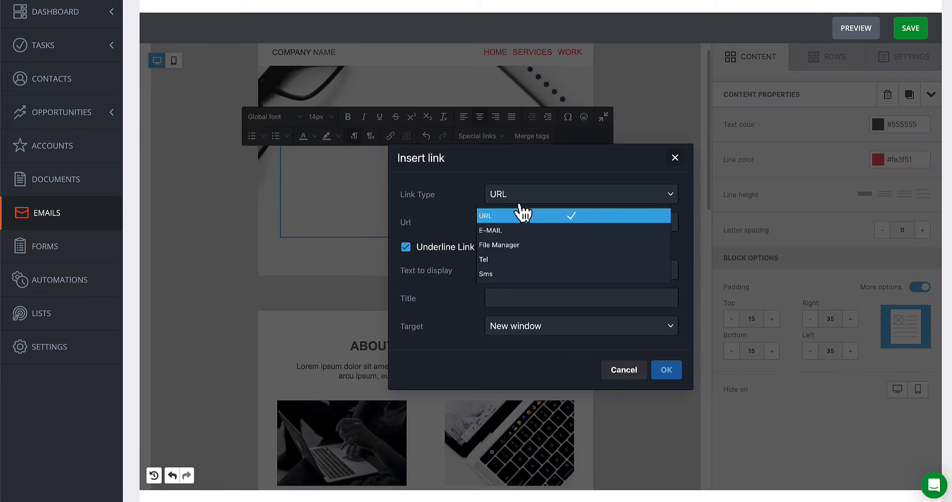
{"action": "left_click", "coordinate": [511, 259]}
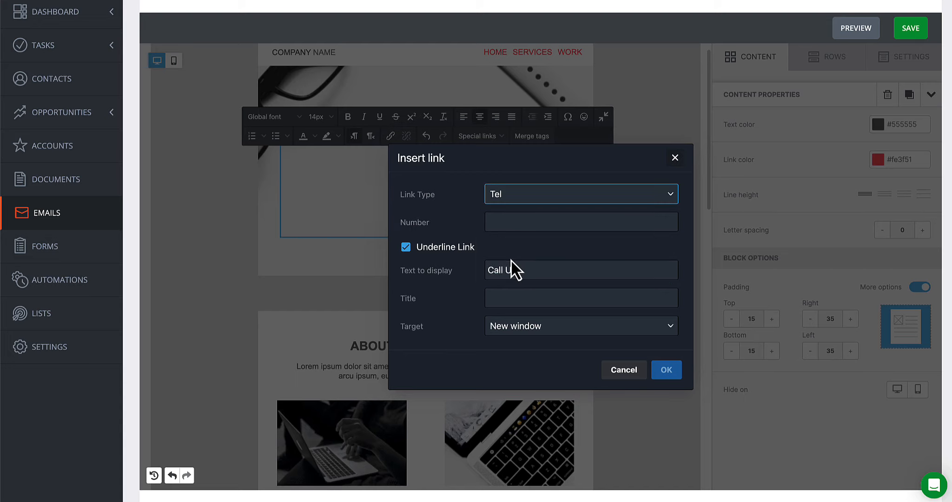
{"action": "left_click", "coordinate": [508, 221]}
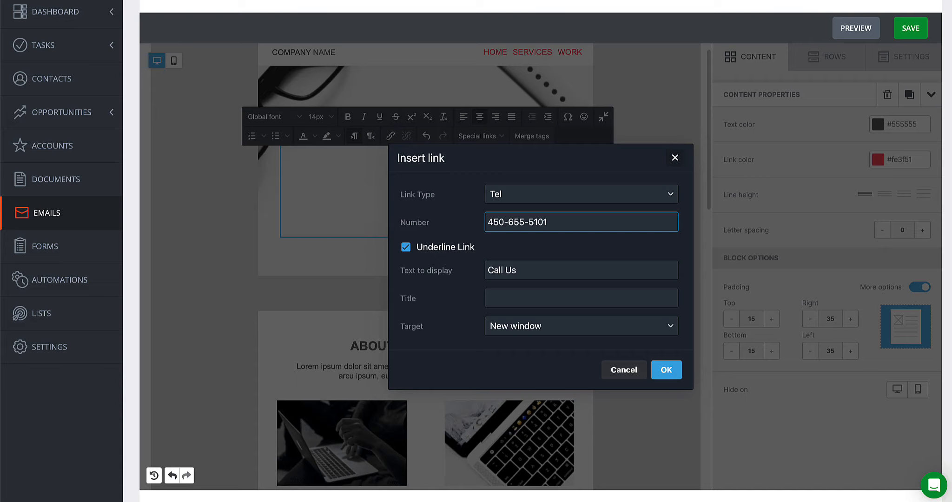
{"action": "left_click", "coordinate": [666, 369]}
{"action": "type", "text": "Download Whitepaper"}
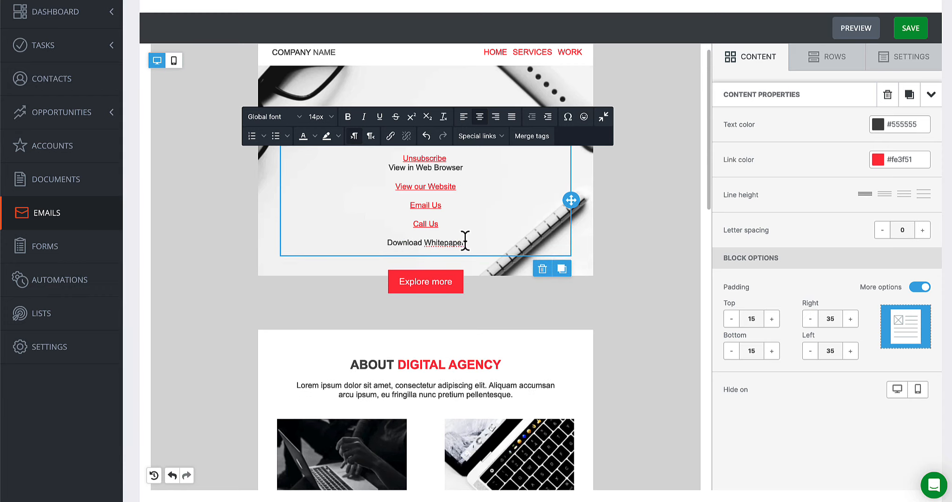
Link the Download Whitepaper text to the Whitepaper on Trends PDF via the File Manager.
{"action": "left_click_drag", "start_coordinate": [465, 242], "coordinate": [383, 242]}
{"action": "left_click", "coordinate": [393, 137]}
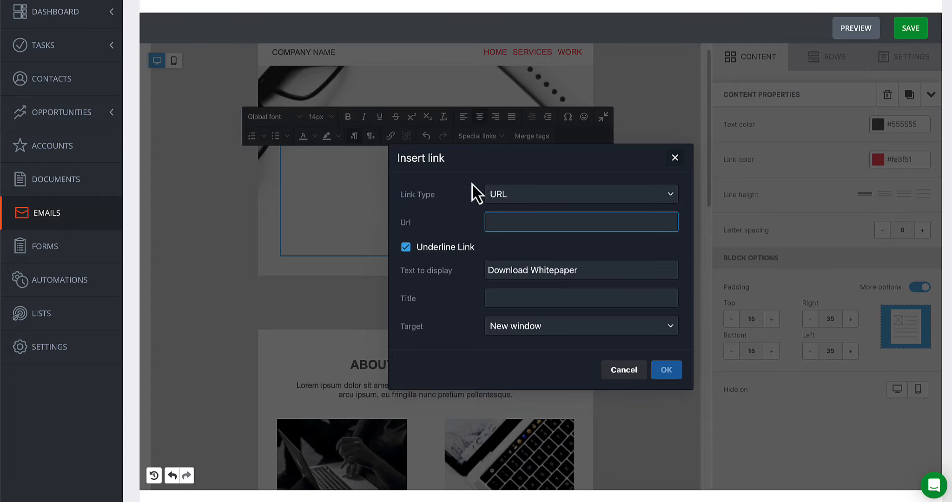
{"action": "left_click", "coordinate": [521, 197]}
{"action": "left_click", "coordinate": [512, 249]}
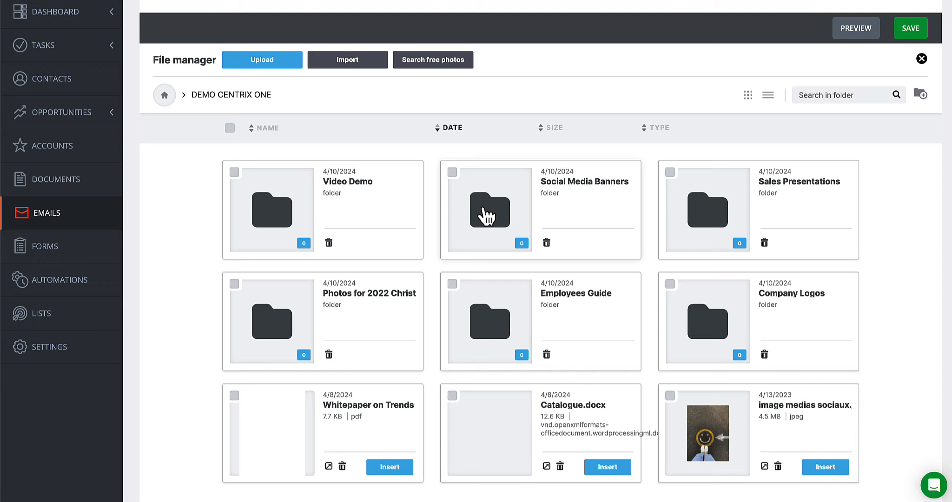
{"action": "scroll", "coordinate": [486, 214], "scroll_direction": "down", "scroll_amount": 2}
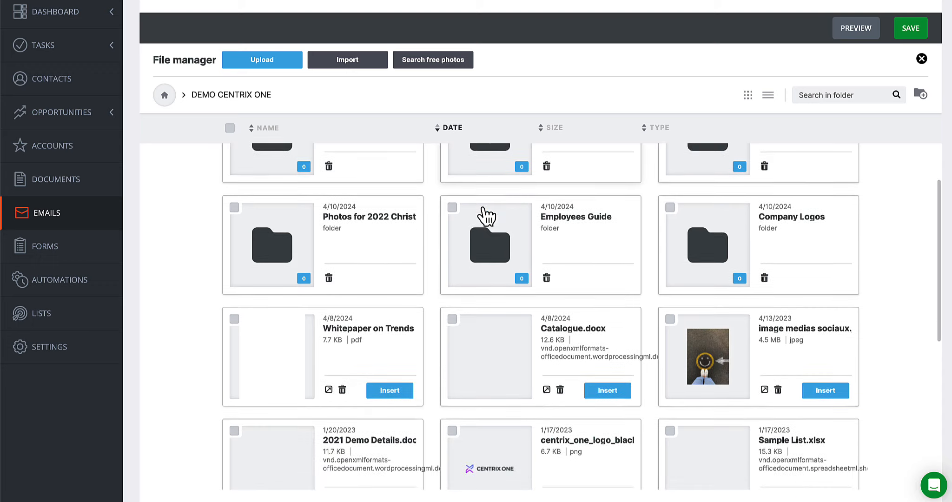
{"action": "left_click", "coordinate": [389, 390]}
{"action": "left_click", "coordinate": [668, 371]}
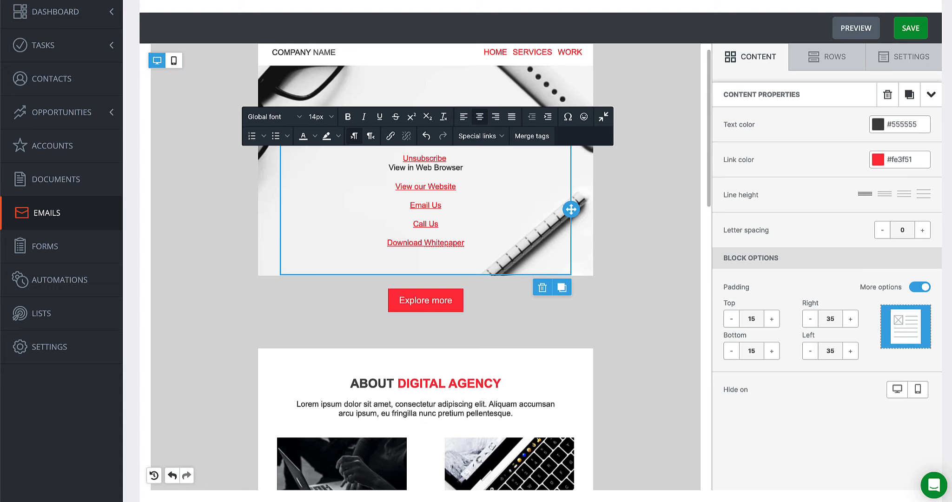
Insert a Button block below the links with the web page link type, and save the email.
{"action": "left_click", "coordinate": [757, 57]}
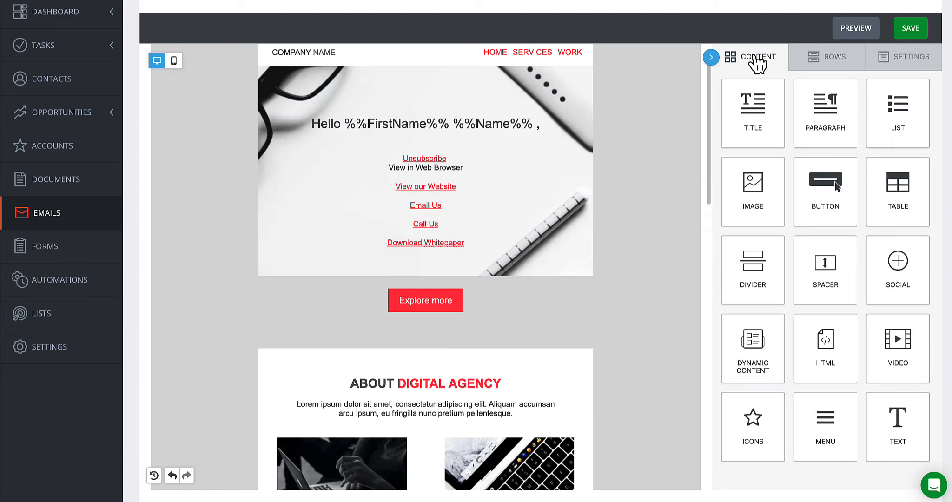
{"action": "left_click_drag", "start_coordinate": [821, 196], "coordinate": [438, 258]}
{"action": "left_click", "coordinate": [424, 290]}
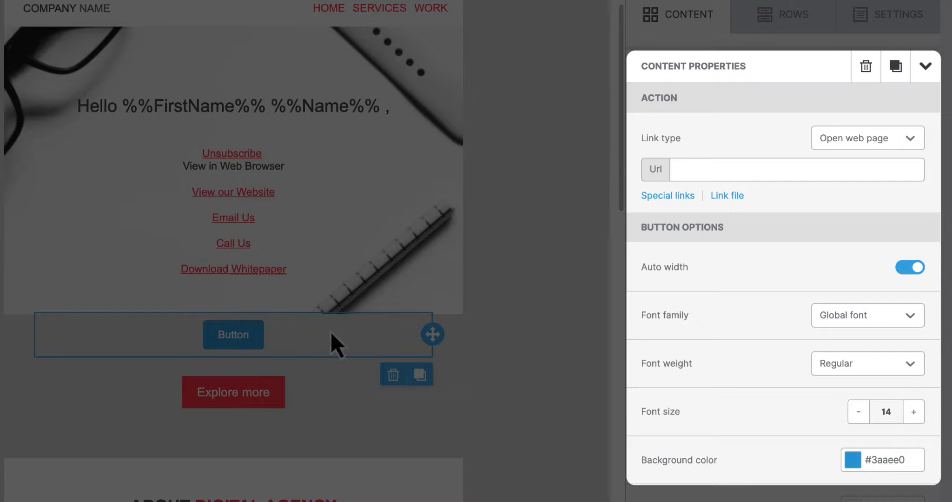
{"action": "left_click", "coordinate": [901, 139]}
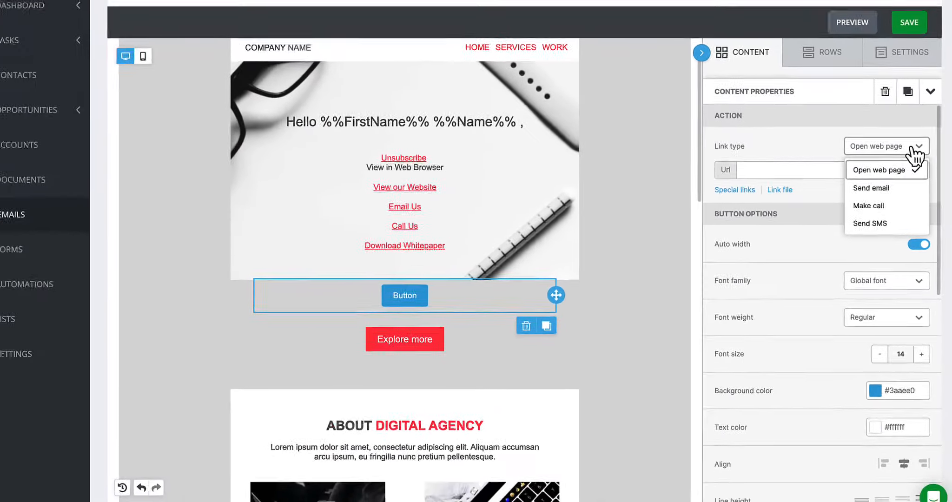
{"action": "left_click", "coordinate": [902, 139]}
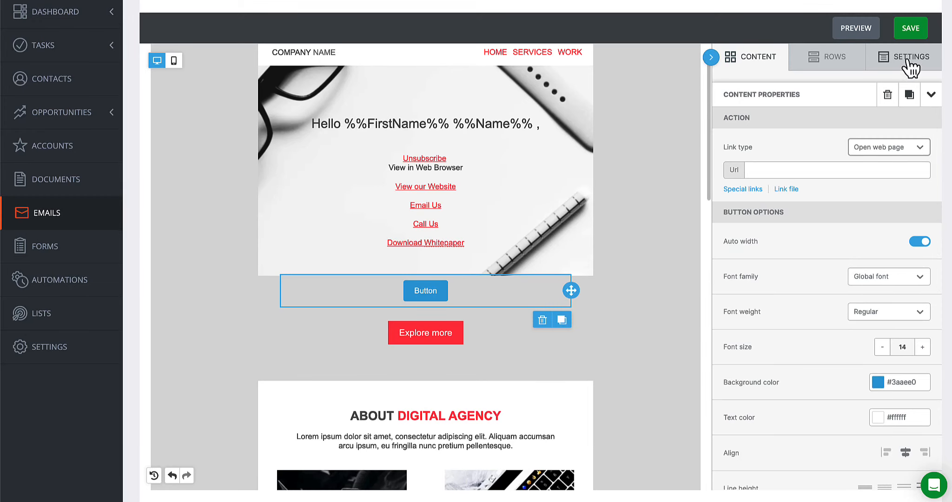
{"action": "left_click", "coordinate": [909, 29]}
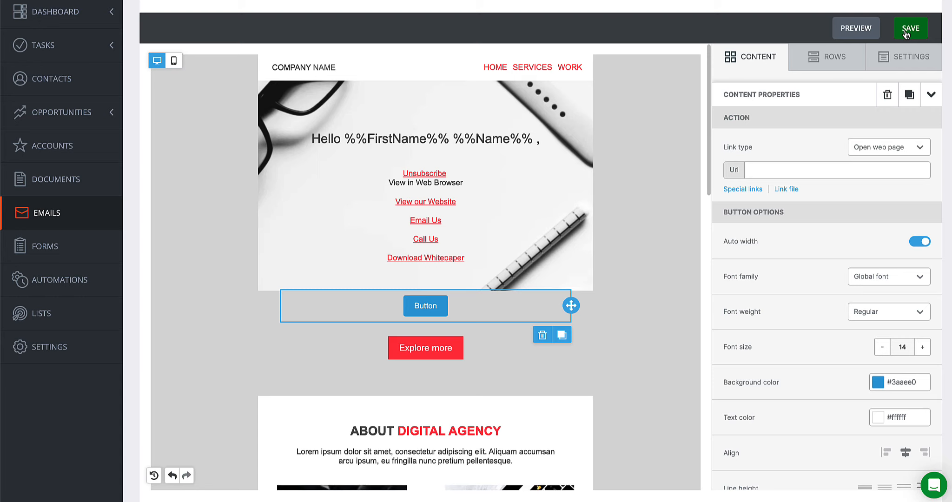
{"action": "left_click", "coordinate": [174, 62]}
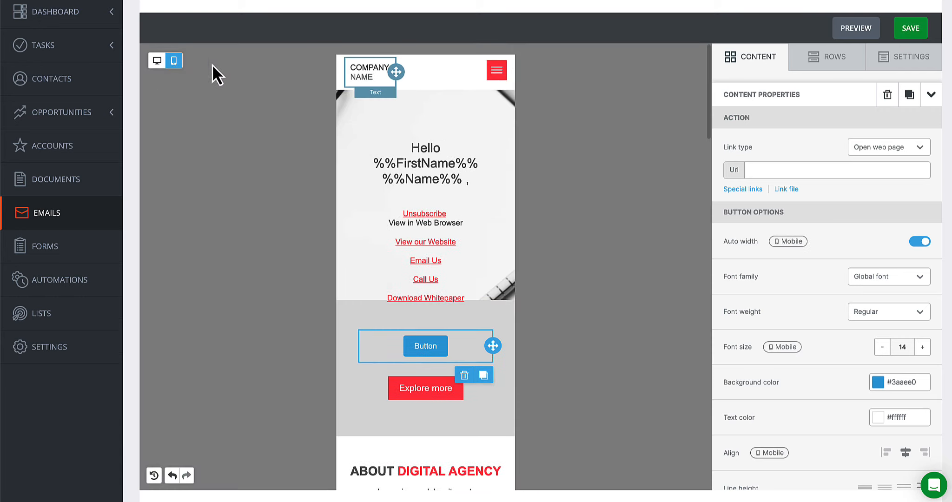
{"action": "left_click", "coordinate": [859, 33]}
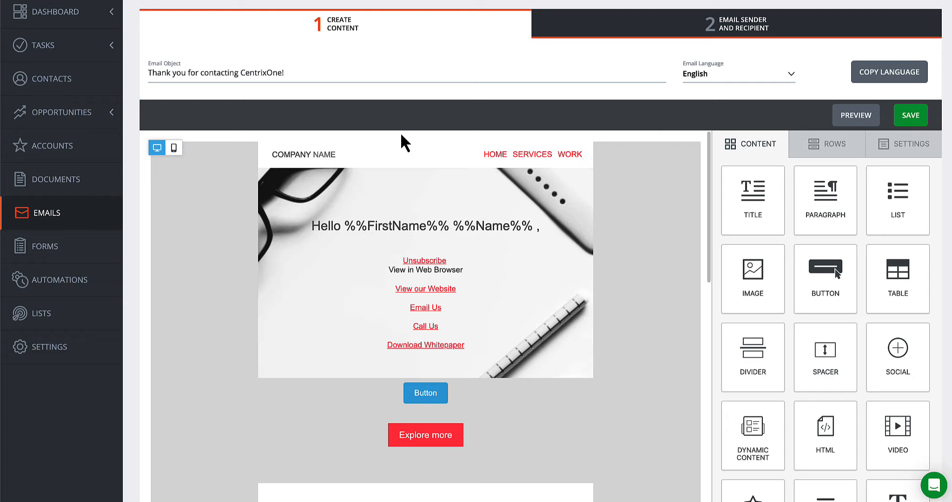
Use Copy Language to duplicate the email content into the French version.
{"action": "left_click", "coordinate": [868, 70]}
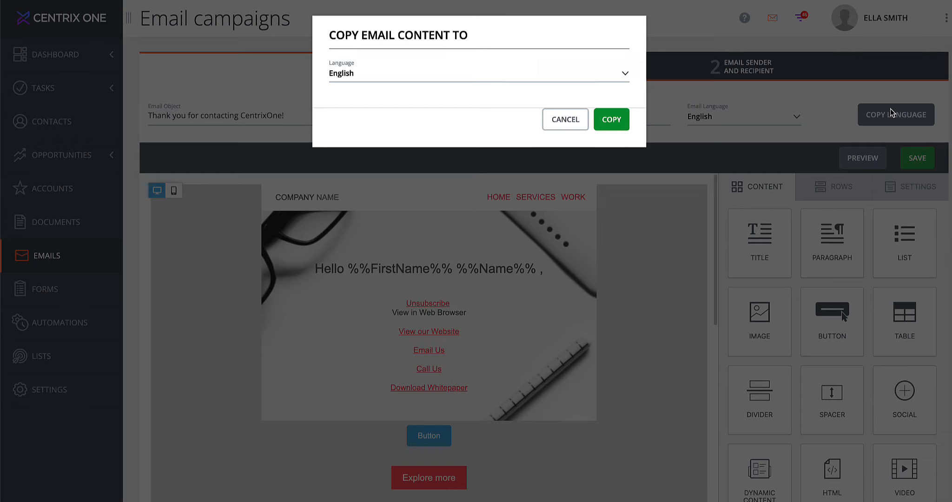
{"action": "left_click", "coordinate": [488, 80]}
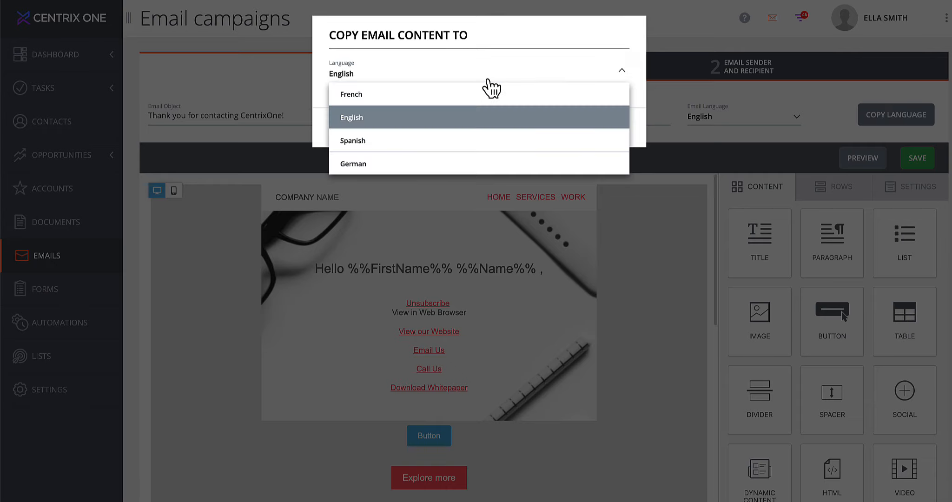
{"action": "left_click", "coordinate": [443, 101]}
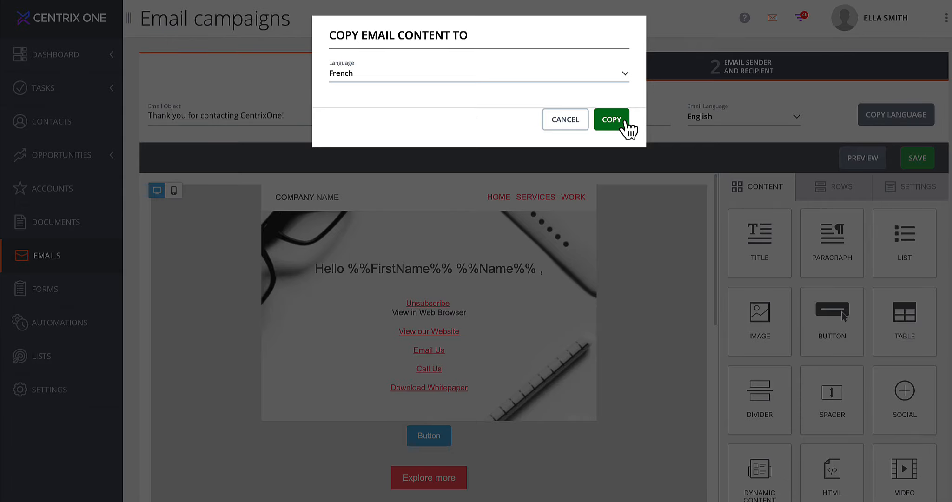
{"action": "left_click", "coordinate": [625, 122]}
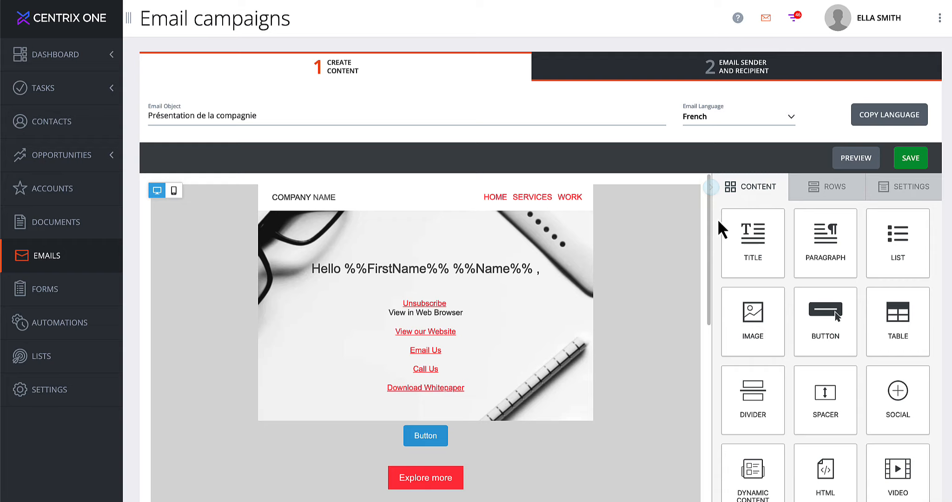
Go to the Email Sender and Recipient step and save the sender and reply-to settings.
{"action": "left_click", "coordinate": [737, 70]}
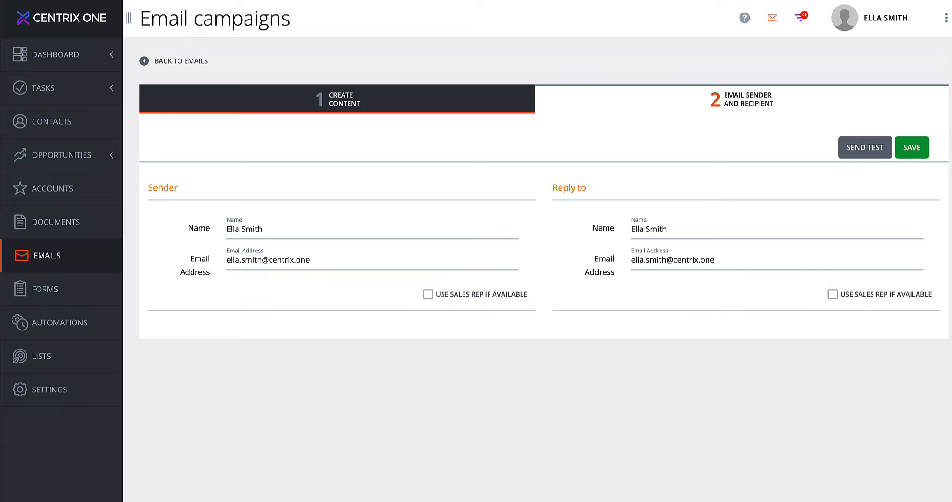
{"action": "left_click", "coordinate": [913, 156]}
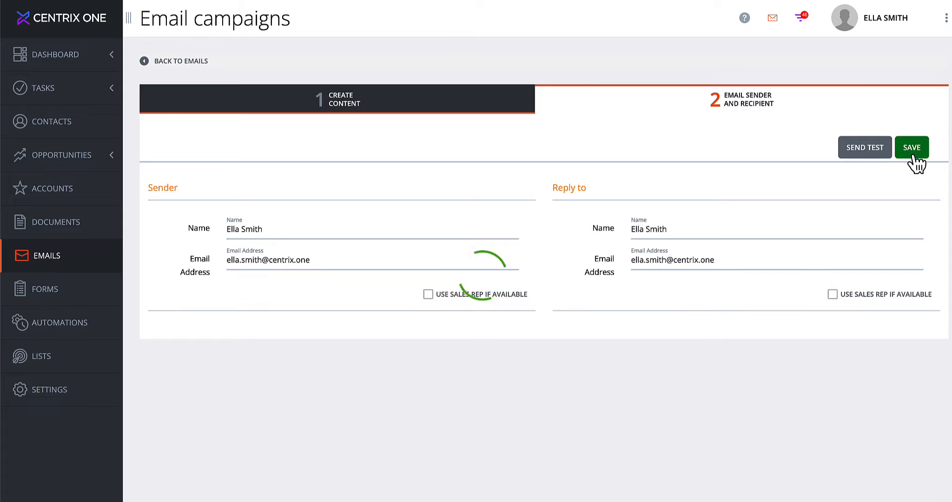